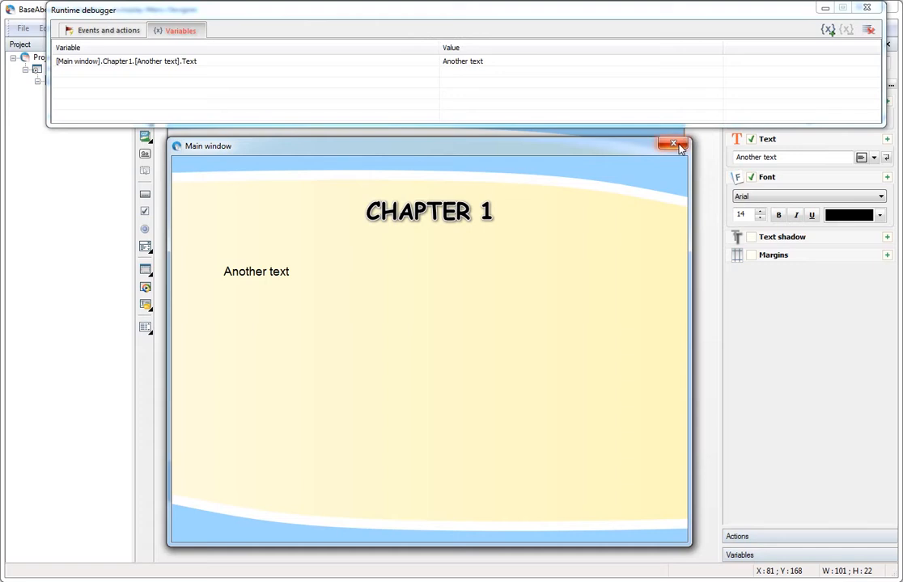
# Close the Main window preview and its debugger to return to the Chapter1 page.
pyautogui.click(680, 144)
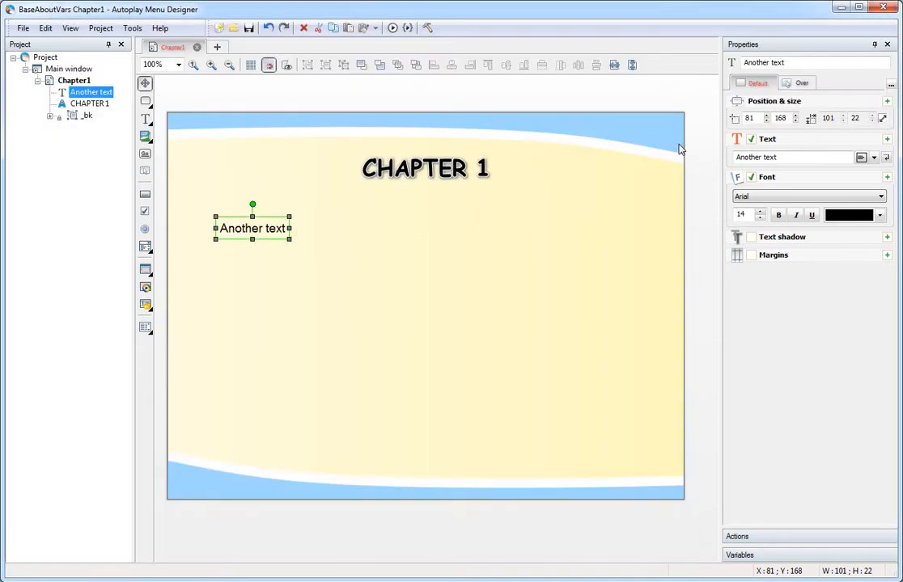
# Draw an edit box below the Another text label on Chapter1.
pyautogui.click(149, 252)
pyautogui.click(217, 264)
pyautogui.moveTo(217, 257); pyautogui.dragTo(317, 276)
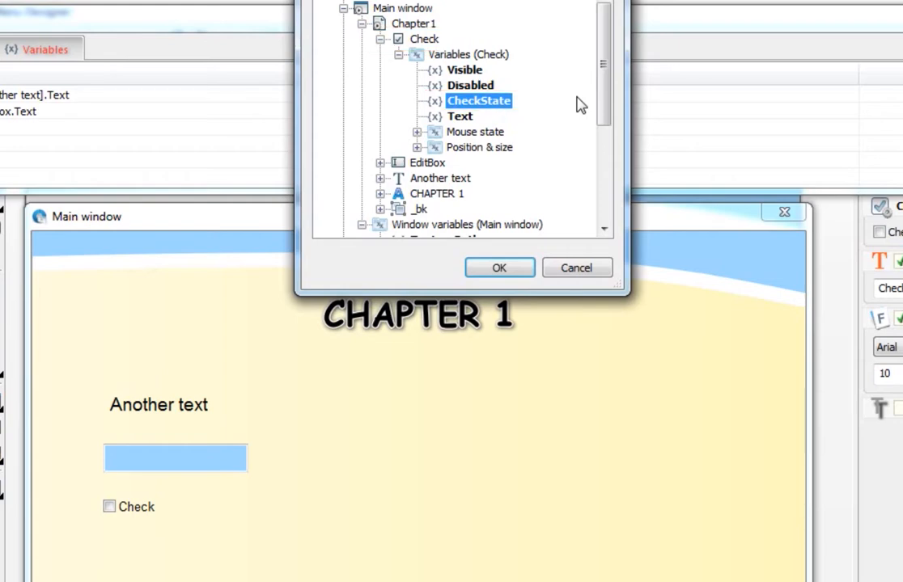
# Watch Check.CheckState in the debugger while ticking and unticking the Check checkbox twice.
pyautogui.click(501, 268)
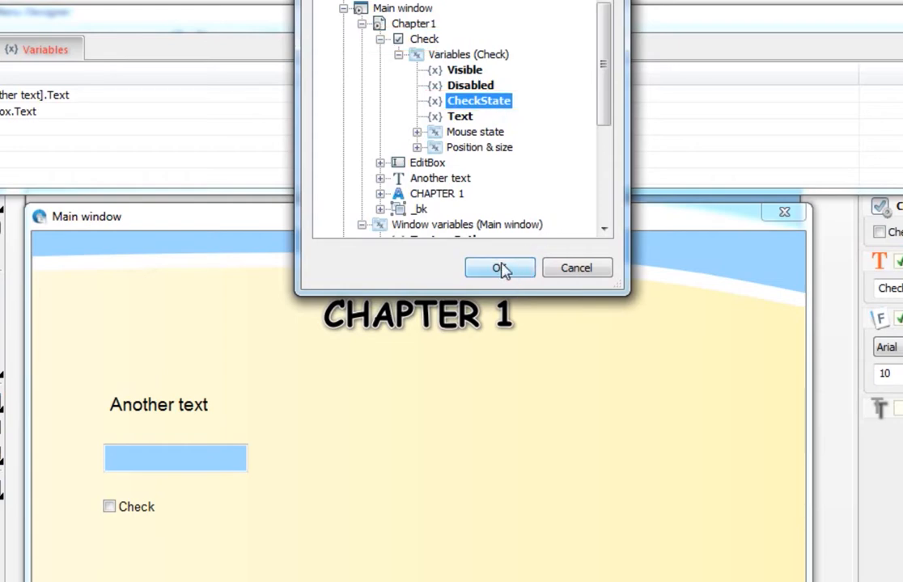
pyautogui.click(114, 513)
pyautogui.click(114, 513)
pyautogui.click(113, 513)
pyautogui.click(114, 513)
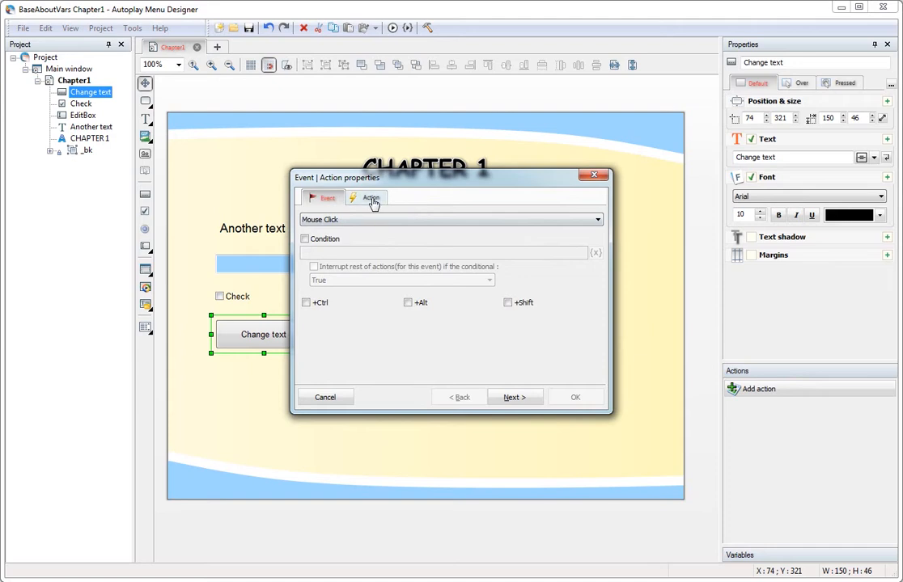
# Give the new Change text button a Change variable action.
pyautogui.click(368, 199)
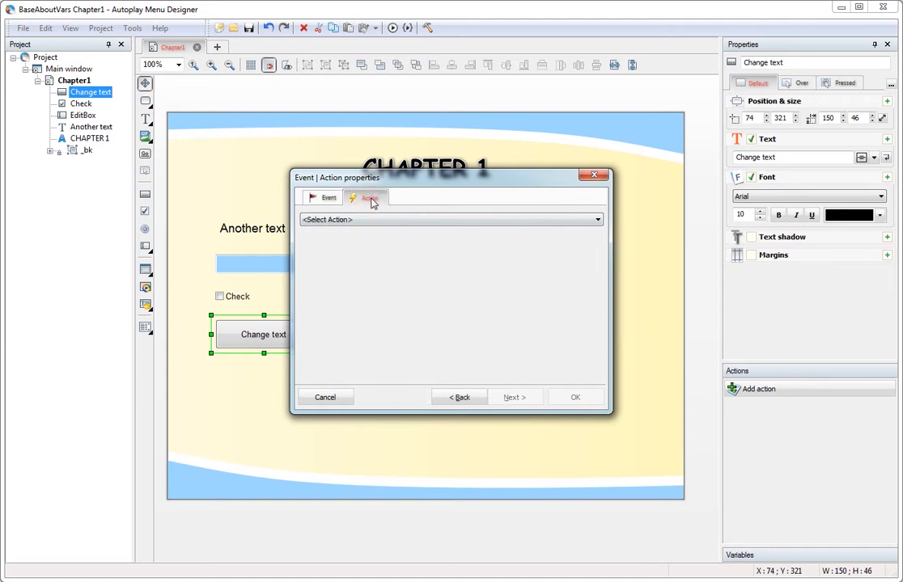
pyautogui.click(312, 219)
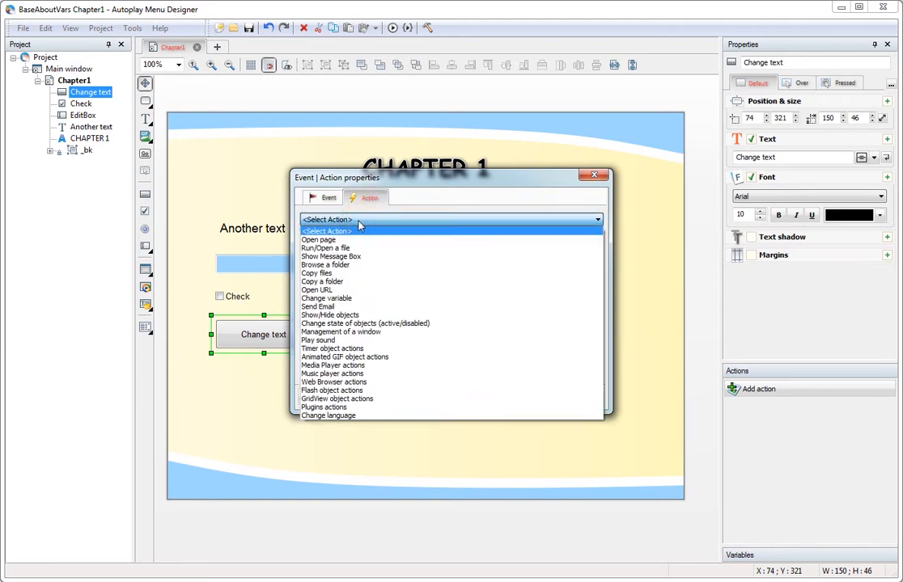
pyautogui.click(377, 299)
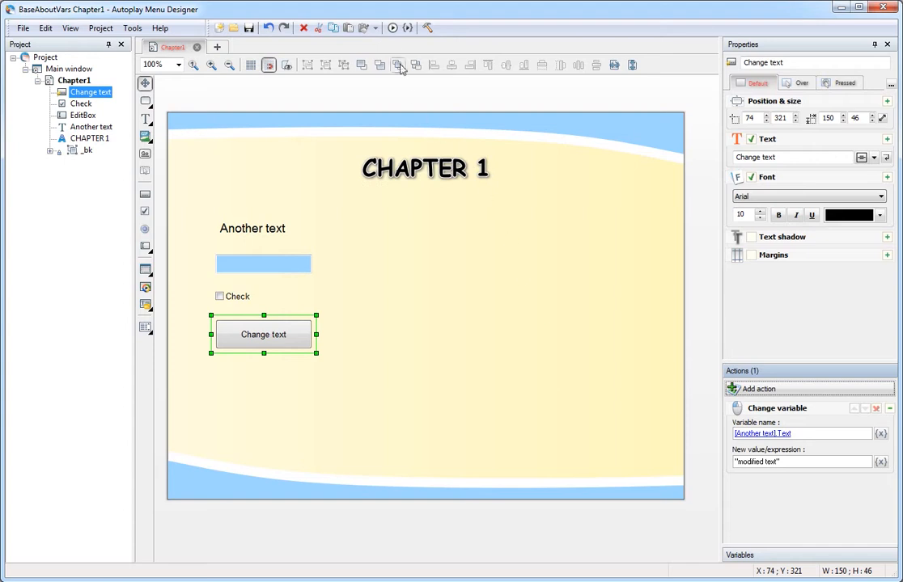
pyautogui.click(406, 29)
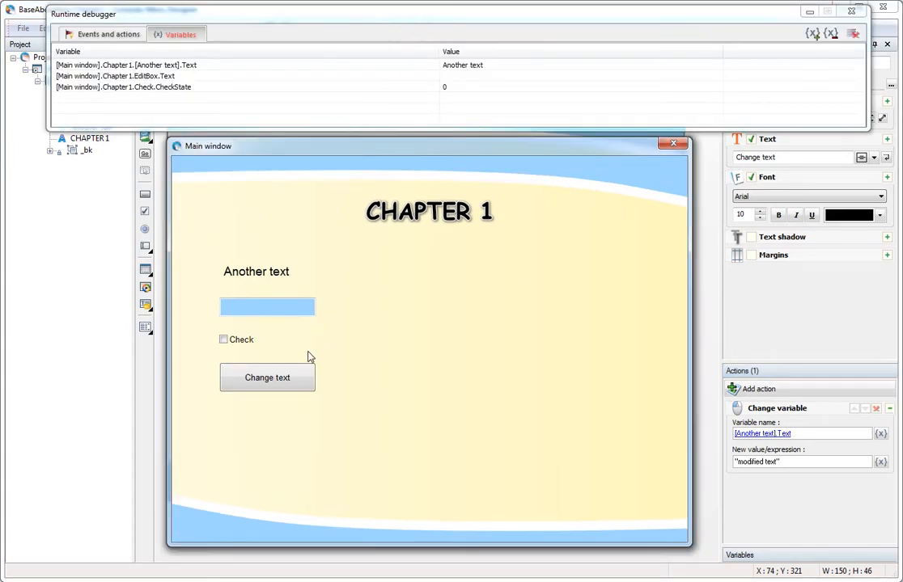
pyautogui.click(300, 384)
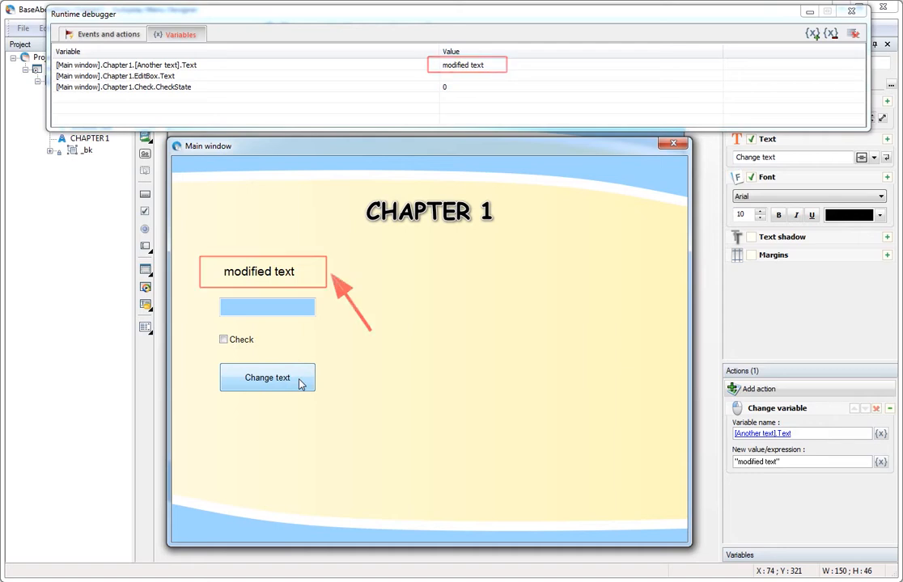
pyautogui.click(673, 143)
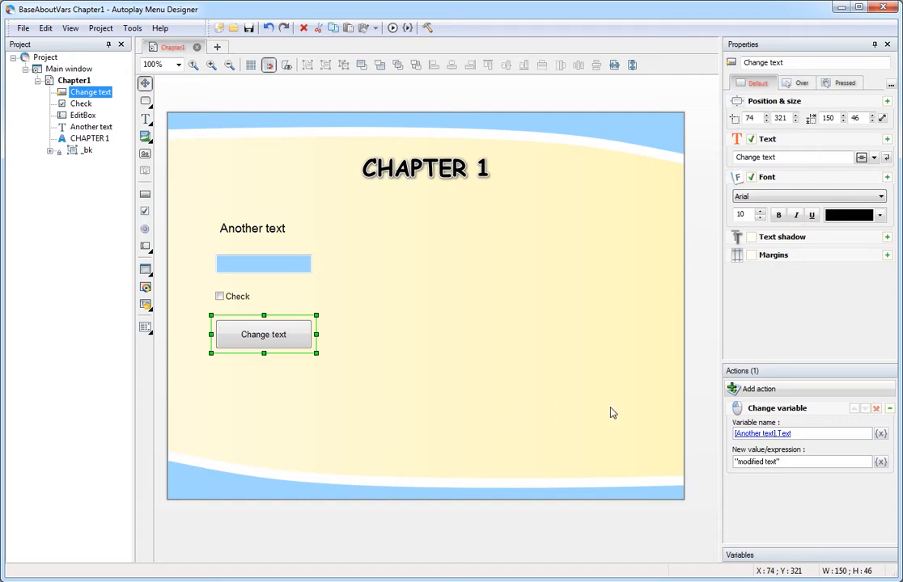
# Open the settings of the Change text button's Change variable action.
pyautogui.click(797, 413)
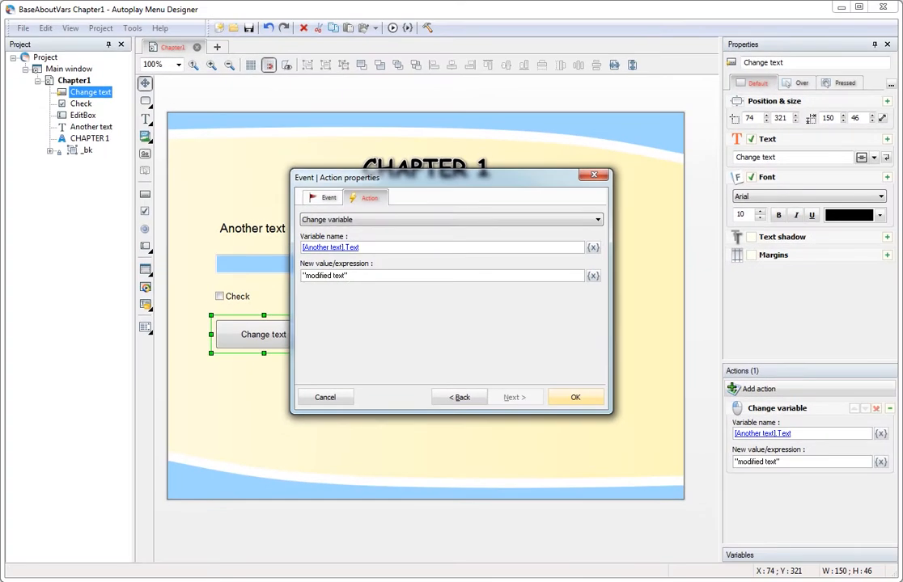
# Replace 'modified text' with "Hello, " + EditBox.Text + " !" and confirm.
pyautogui.moveTo(343, 275); pyautogui.dragTo(306, 276)
pyautogui.write('Hello, " +')
pyautogui.click(593, 276)
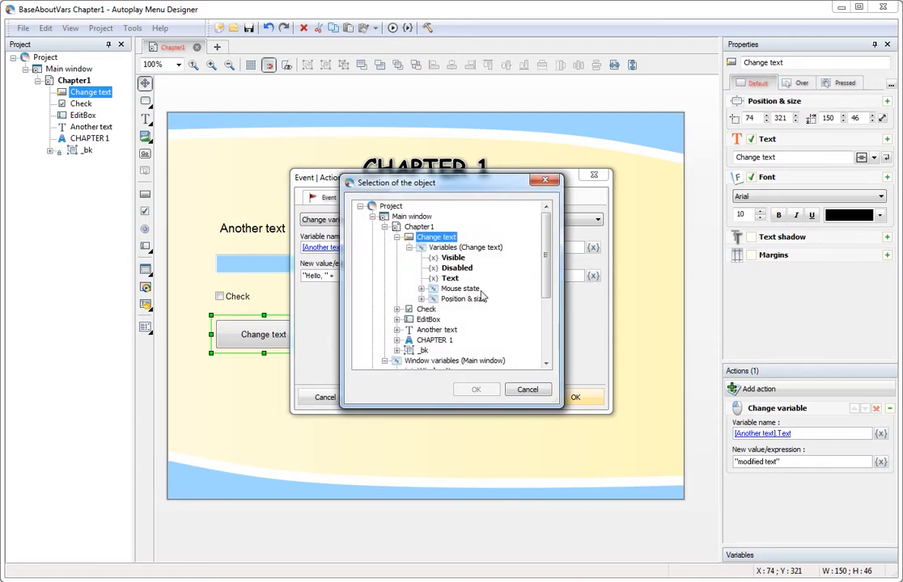
pyautogui.click(422, 319)
pyautogui.click(397, 320)
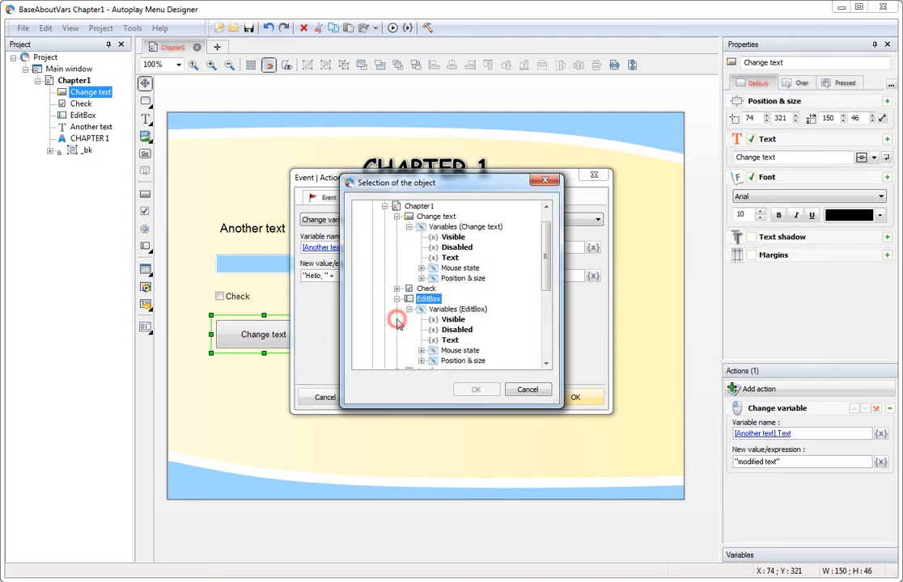
pyautogui.doubleClick(450, 341)
pyautogui.write('+ " !"')
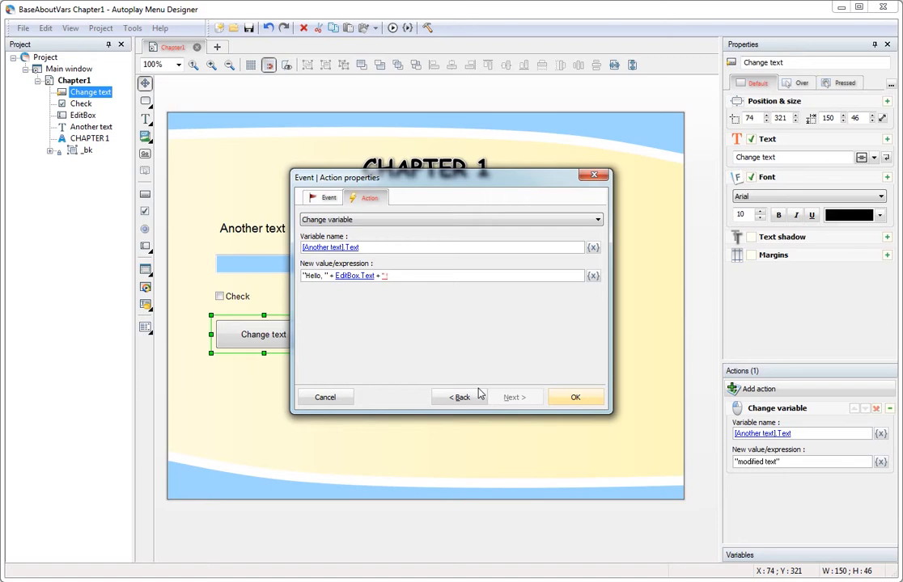
pyautogui.click(585, 399)
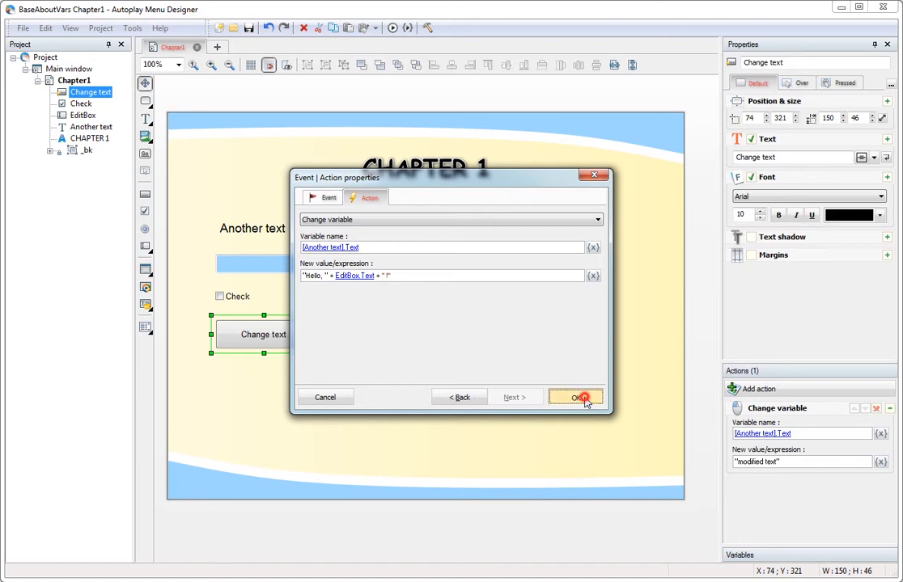
pyautogui.click(407, 28)
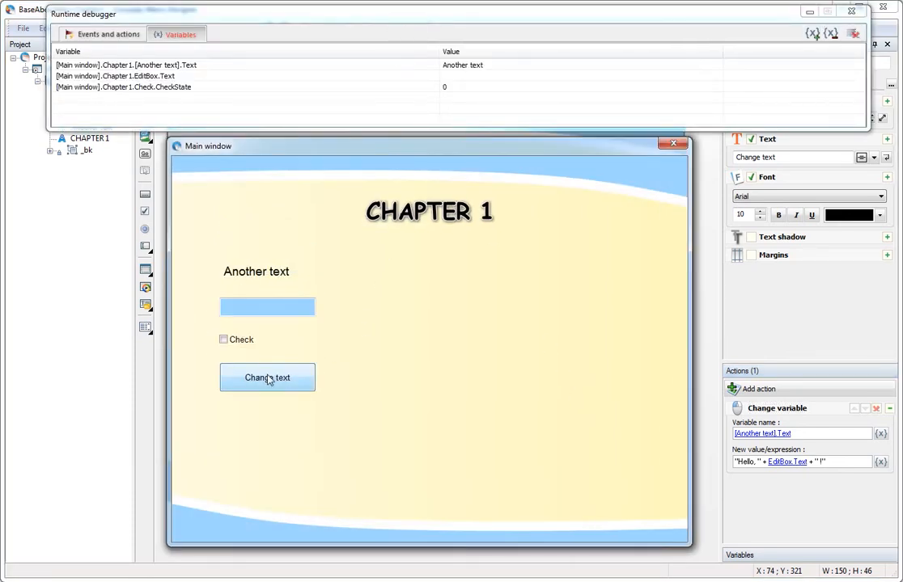
pyautogui.click(267, 378)
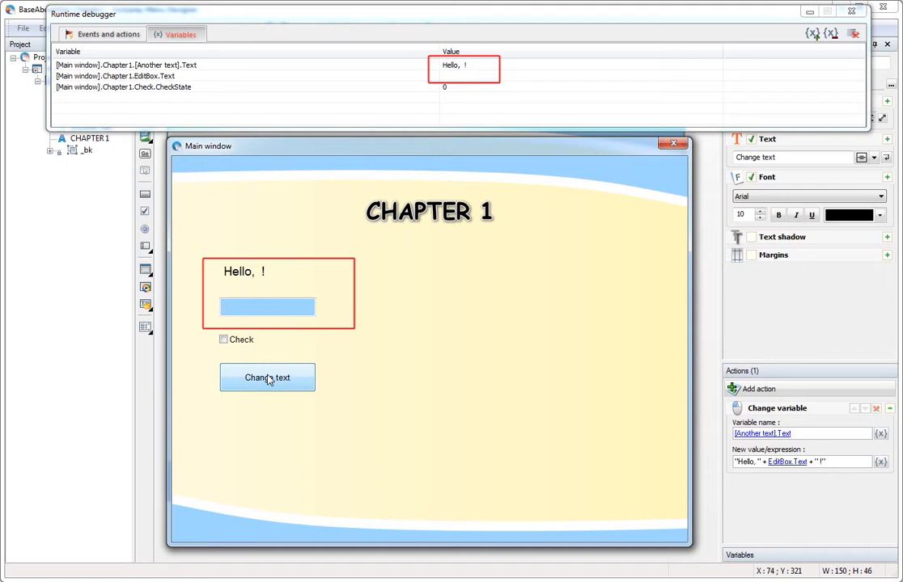
pyautogui.click(255, 308)
pyautogui.write('Bob')
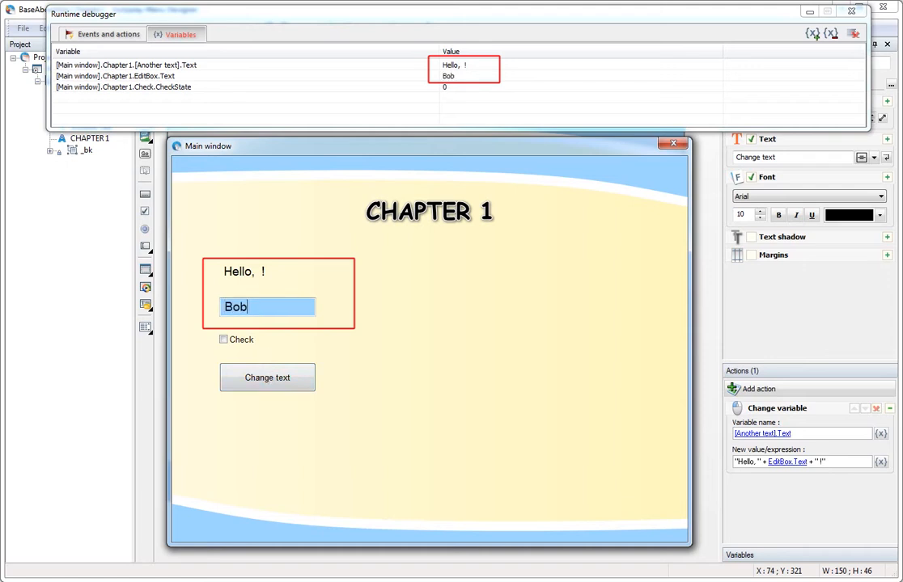
pyautogui.click(281, 387)
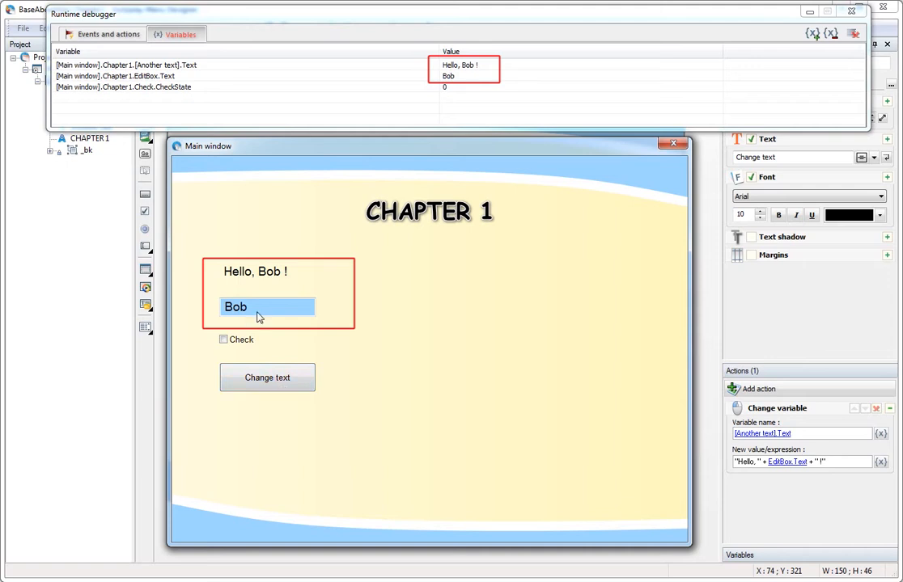
pyautogui.moveTo(249, 307); pyautogui.dragTo(215, 310)
pyautogui.write('July')
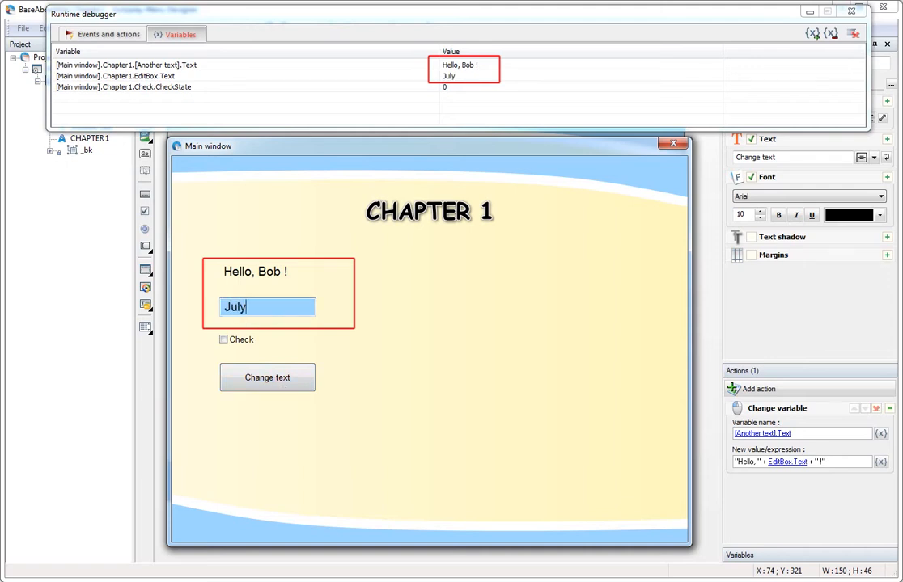
pyautogui.click(287, 382)
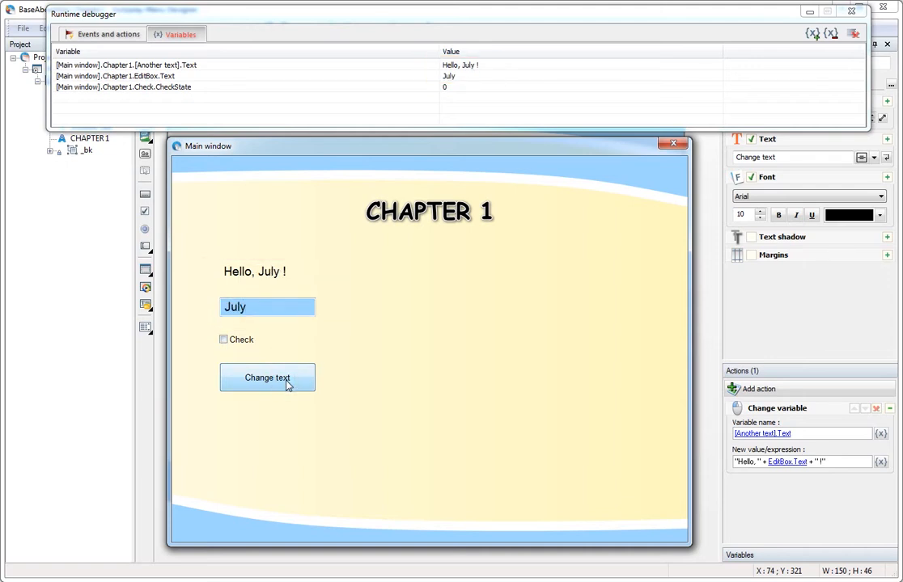
pyautogui.click(673, 143)
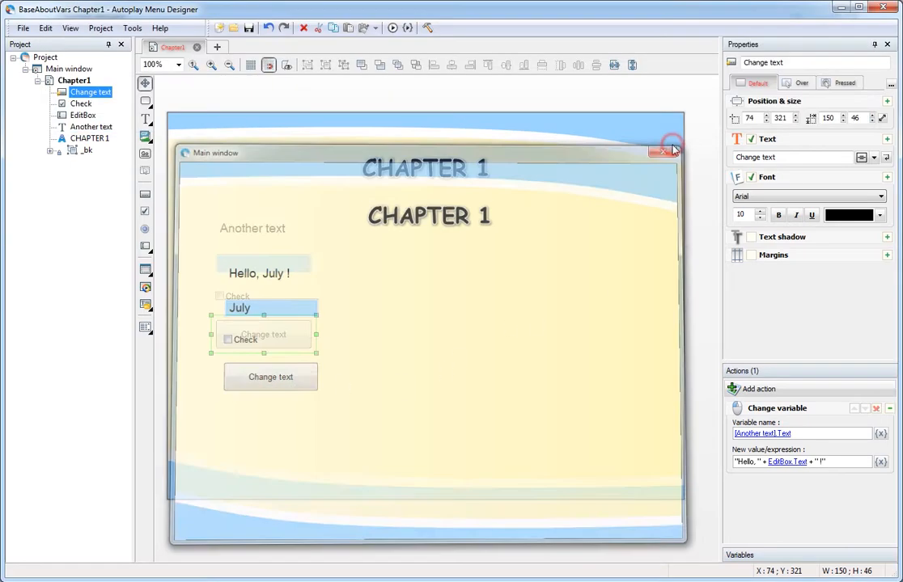
pyautogui.doubleClick(773, 411)
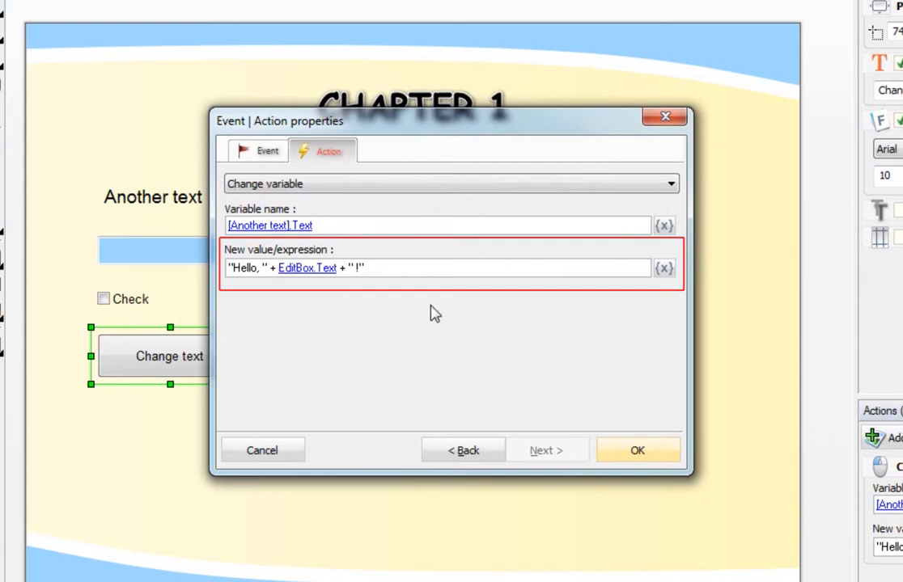
pyautogui.click(338, 268)
pyautogui.write('as')
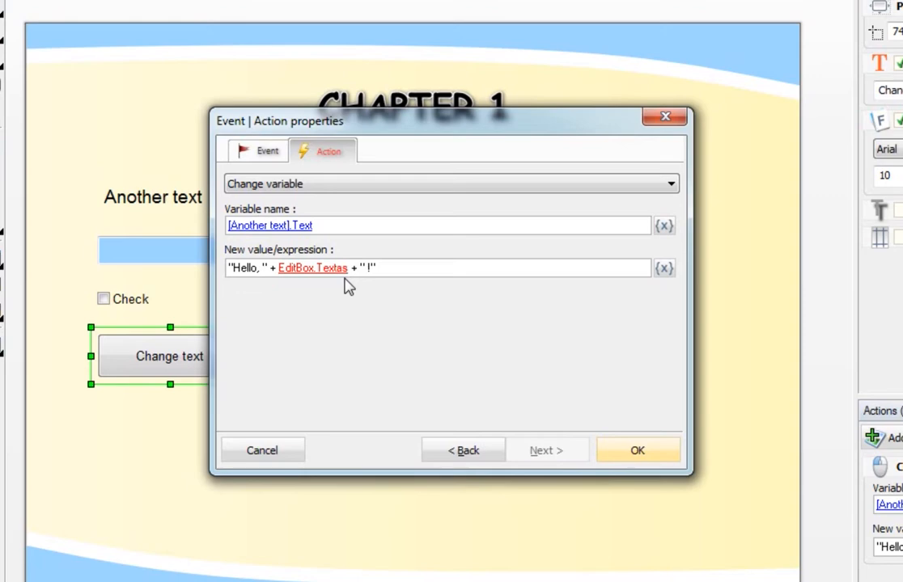
pyautogui.press('BackSpace')
pyautogui.press('BackSpace')
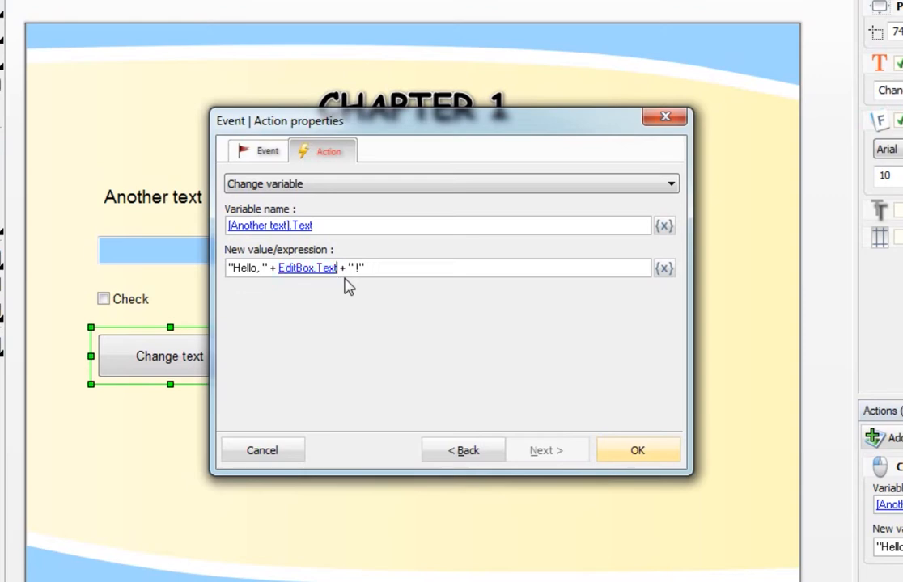
pyautogui.click(647, 453)
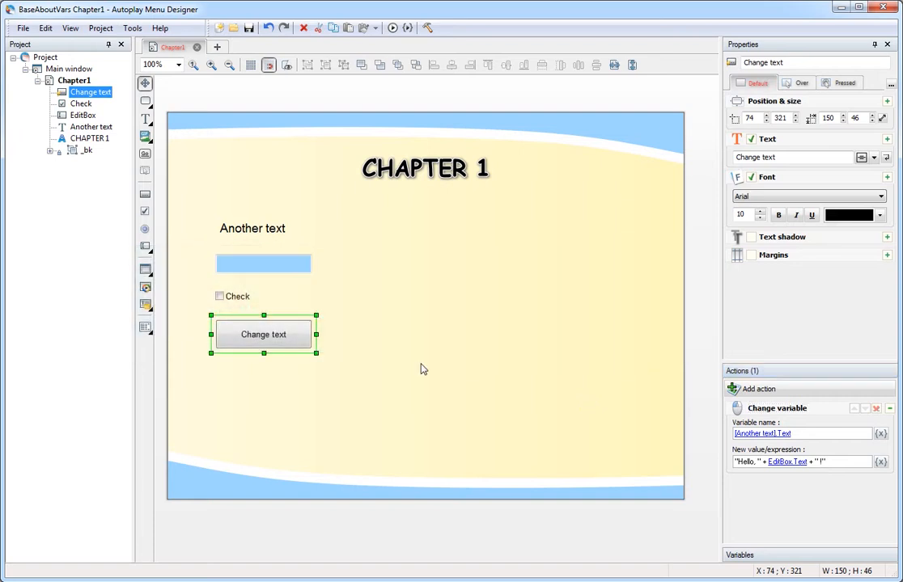
# Delete the Change text button and add a Text variable to the Another text label.
pyautogui.rightClick(288, 338)
pyautogui.click(340, 424)
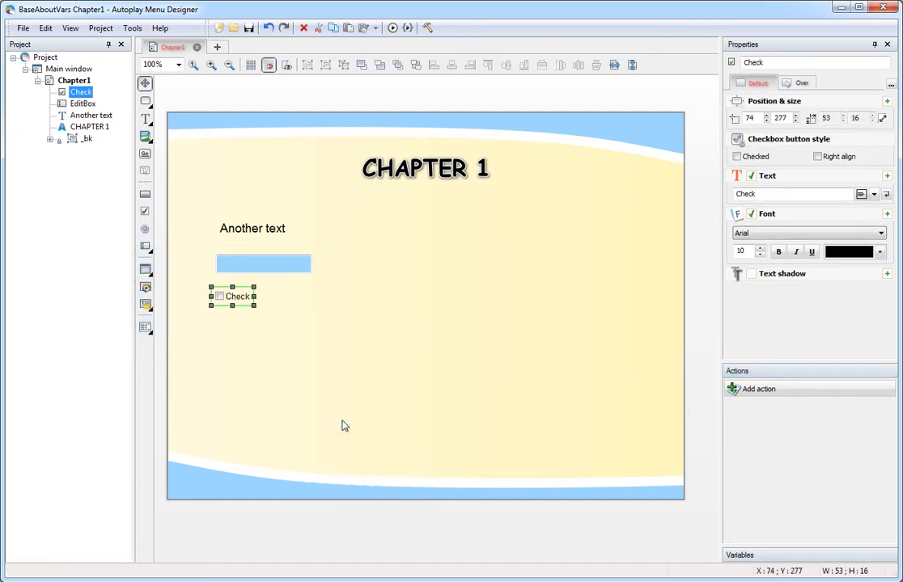
pyautogui.click(273, 229)
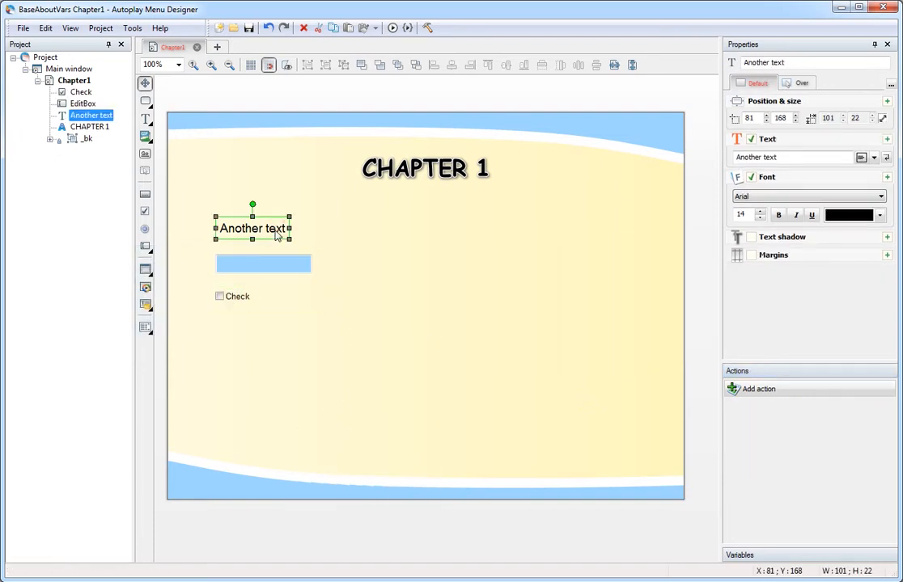
pyautogui.click(815, 557)
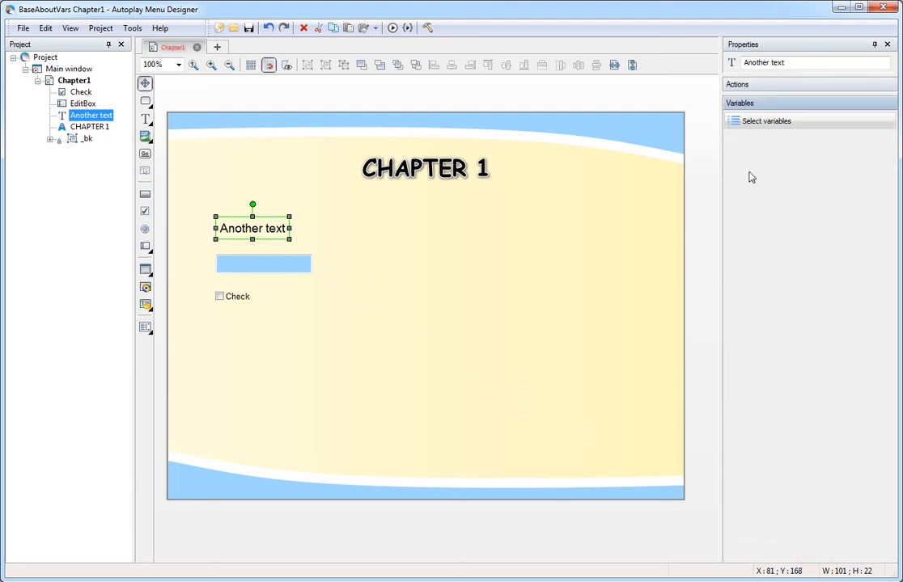
pyautogui.click(774, 127)
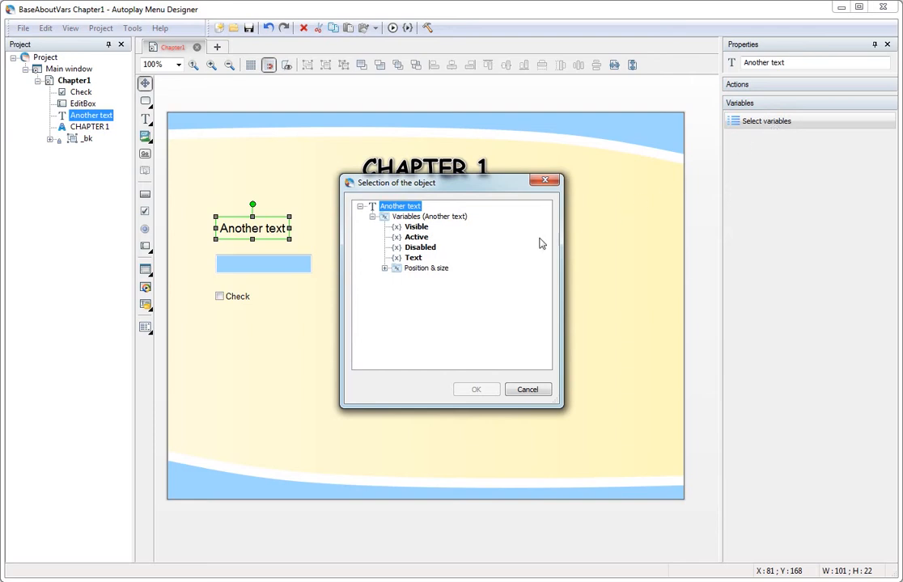
pyautogui.click(413, 259)
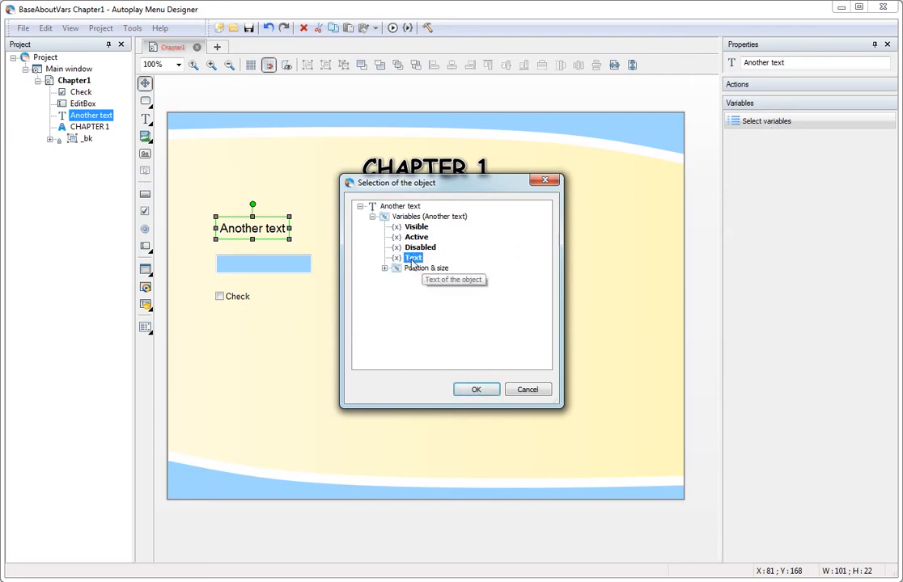
pyautogui.click(482, 392)
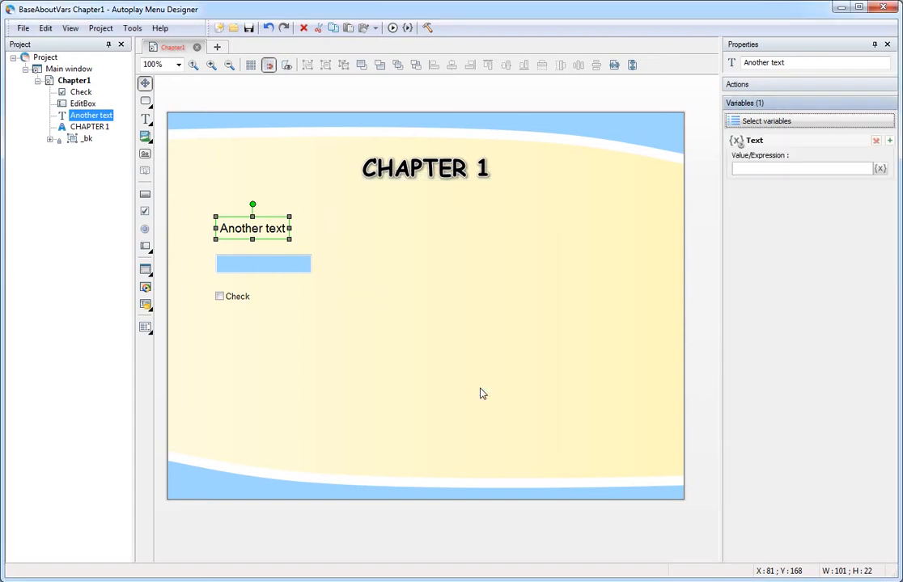
pyautogui.click(739, 168)
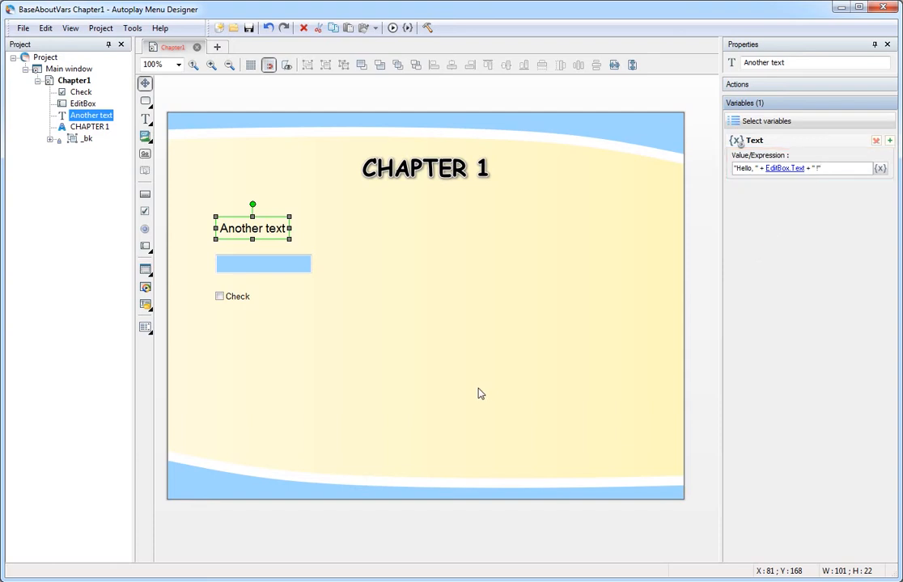
pyautogui.click(409, 29)
pyautogui.write('Bob')
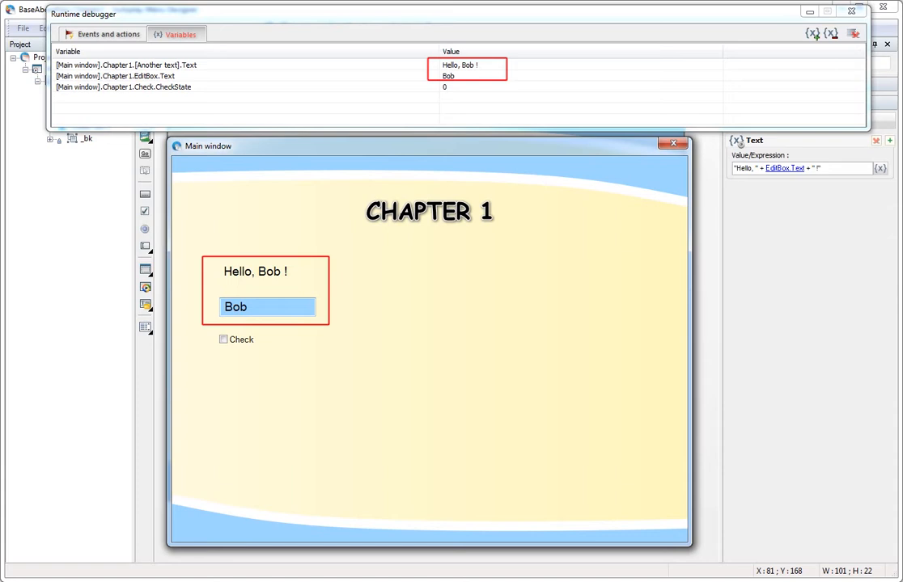
pyautogui.press('BackSpace')
pyautogui.press('BackSpace')
pyautogui.press('BackSpace')
pyautogui.write('July')
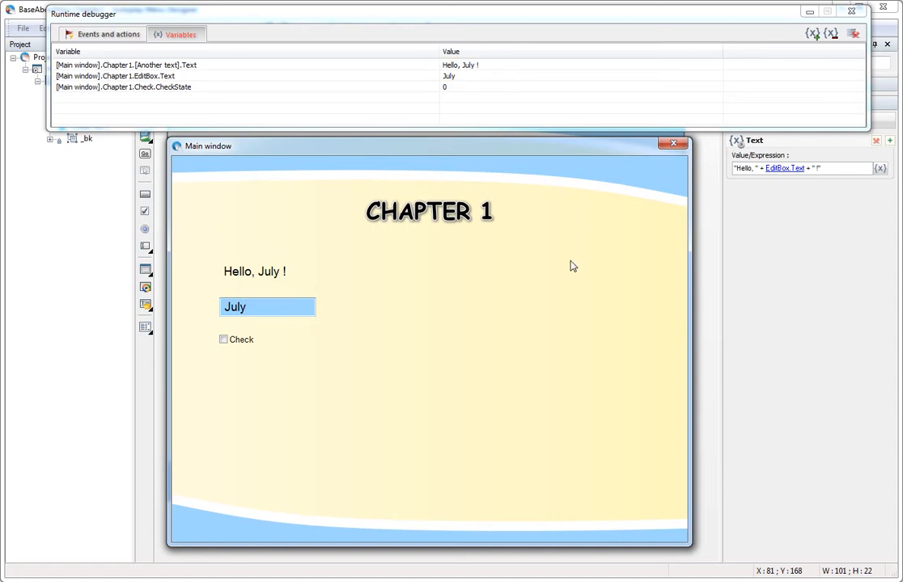
pyautogui.click(679, 145)
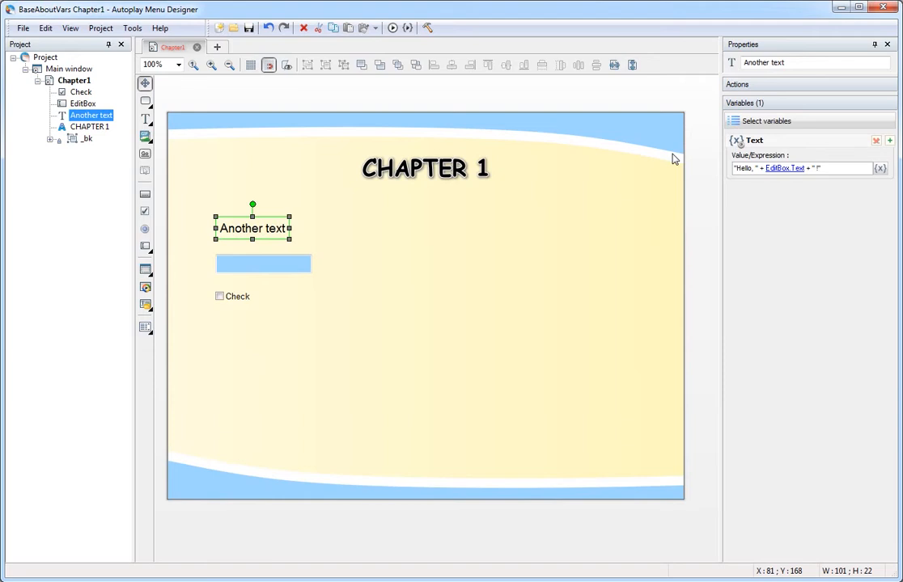
# Add a CheckState variable to the Check checkbox.
pyautogui.click(242, 301)
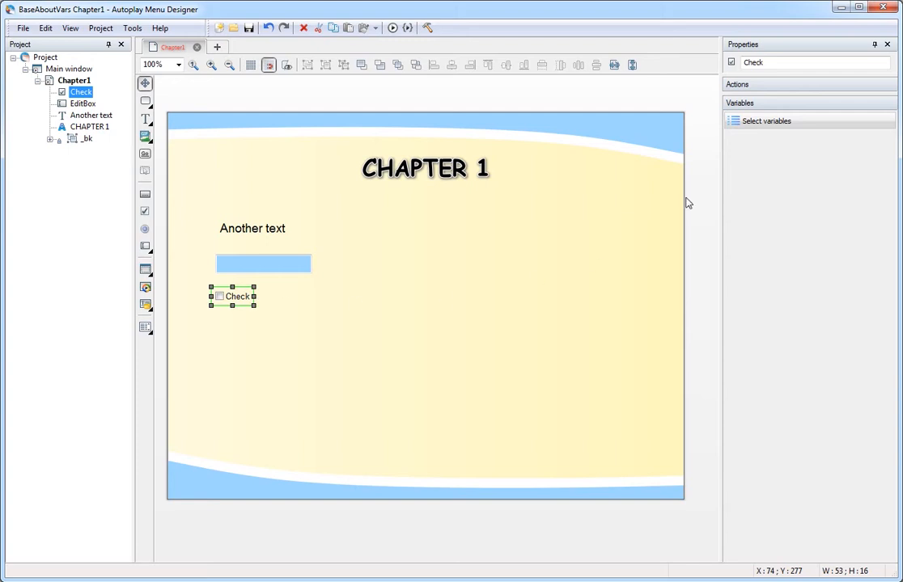
pyautogui.click(788, 125)
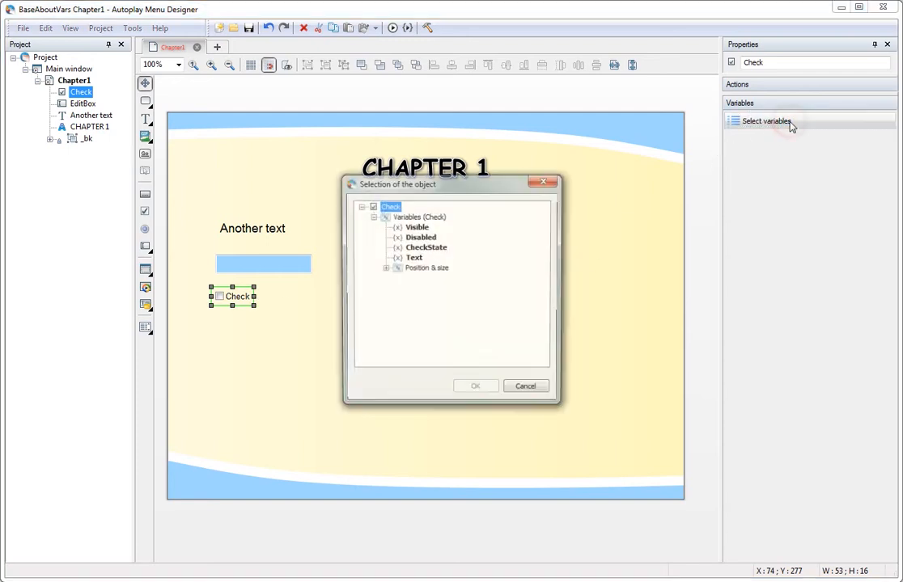
pyautogui.click(435, 251)
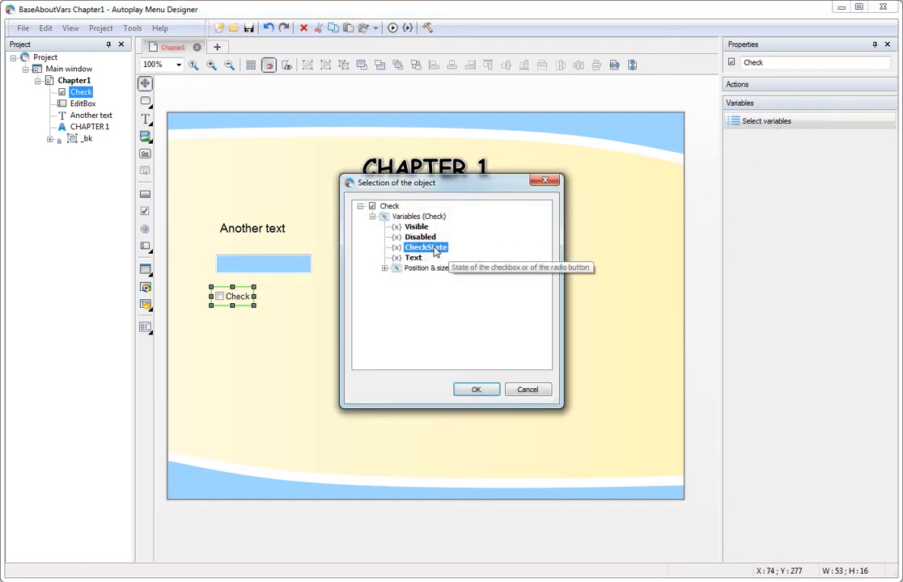
pyautogui.click(476, 390)
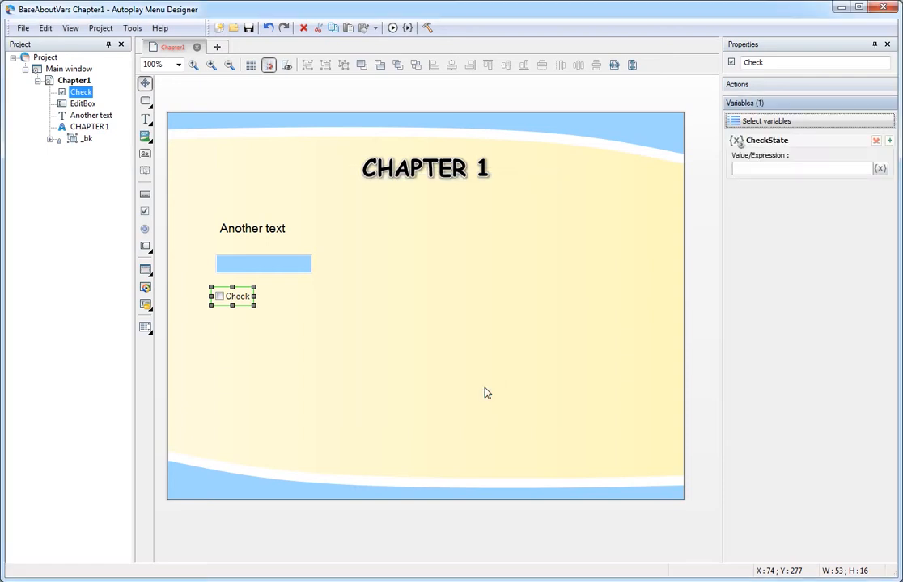
# Set the CheckState expression to EditBox.Text =="Joe".
pyautogui.click(880, 168)
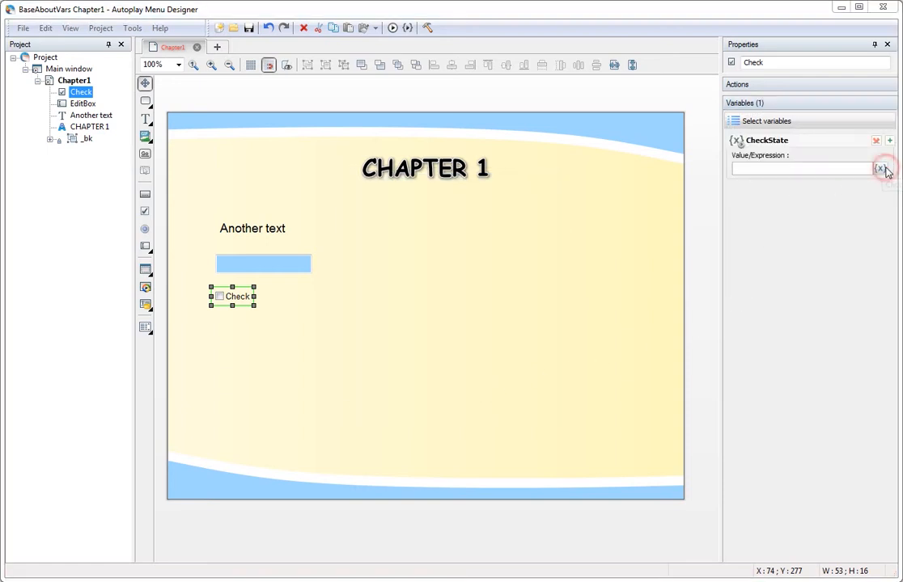
pyautogui.click(432, 320)
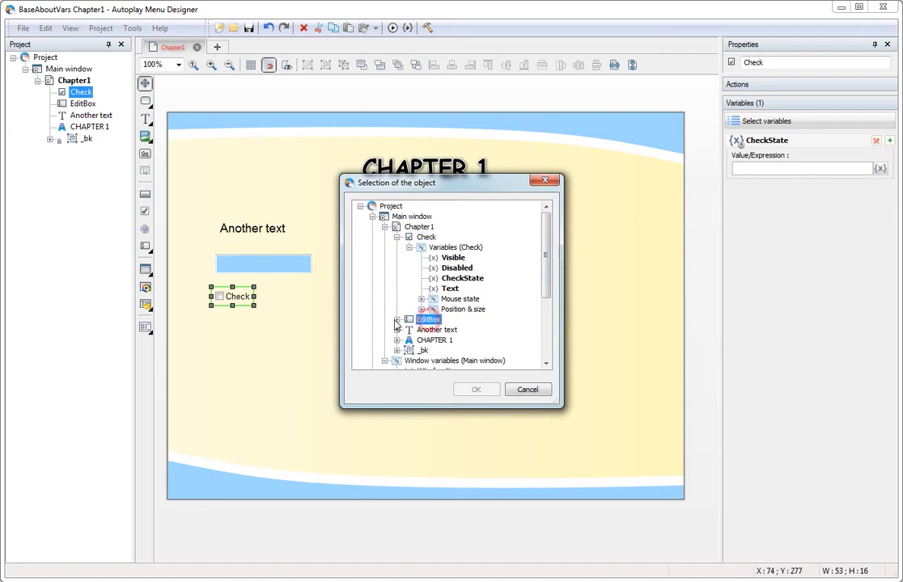
pyautogui.click(397, 321)
pyautogui.click(445, 341)
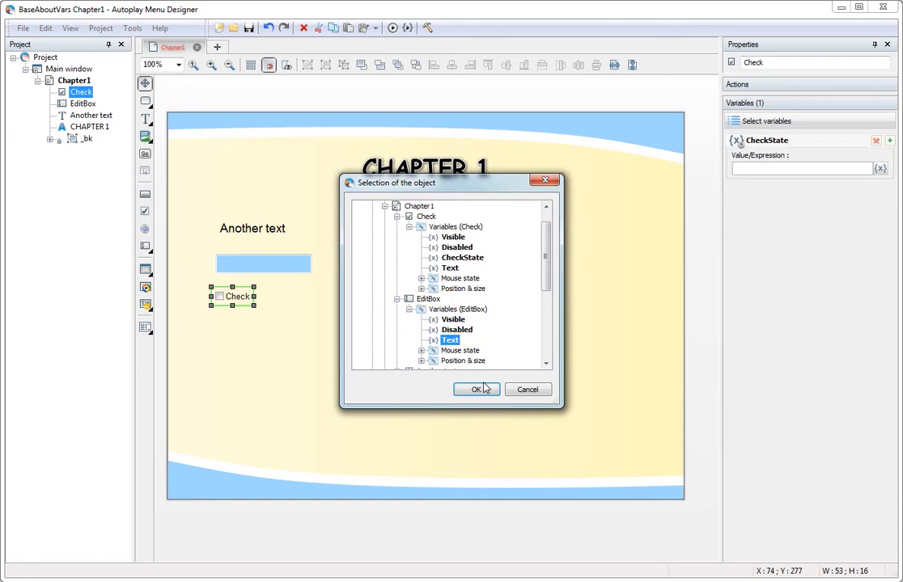
pyautogui.click(483, 389)
pyautogui.write('=="Joe')
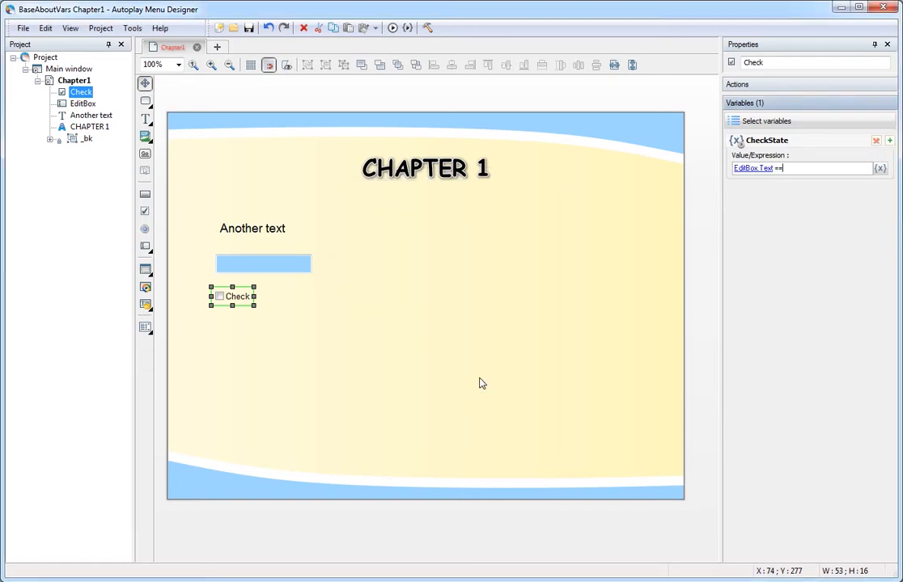
pyautogui.write('"')
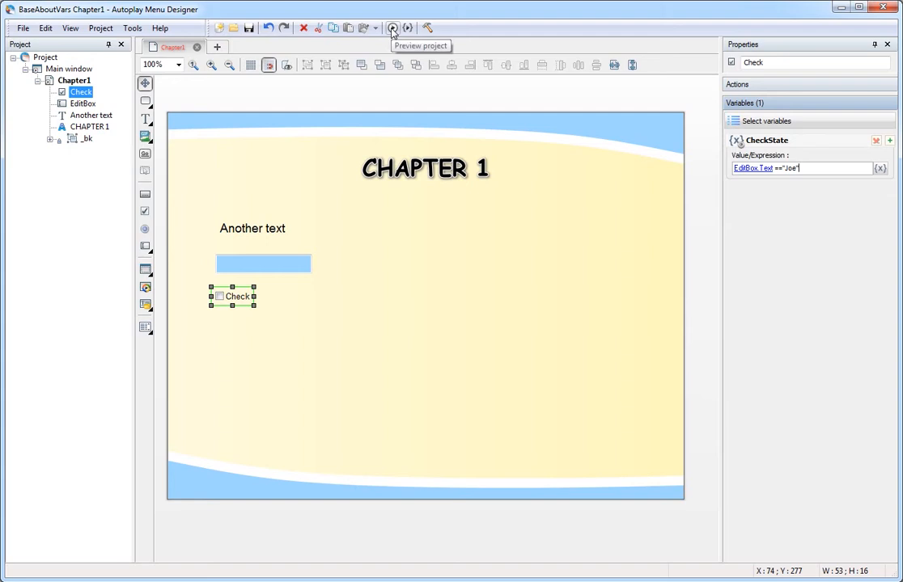
pyautogui.click(392, 30)
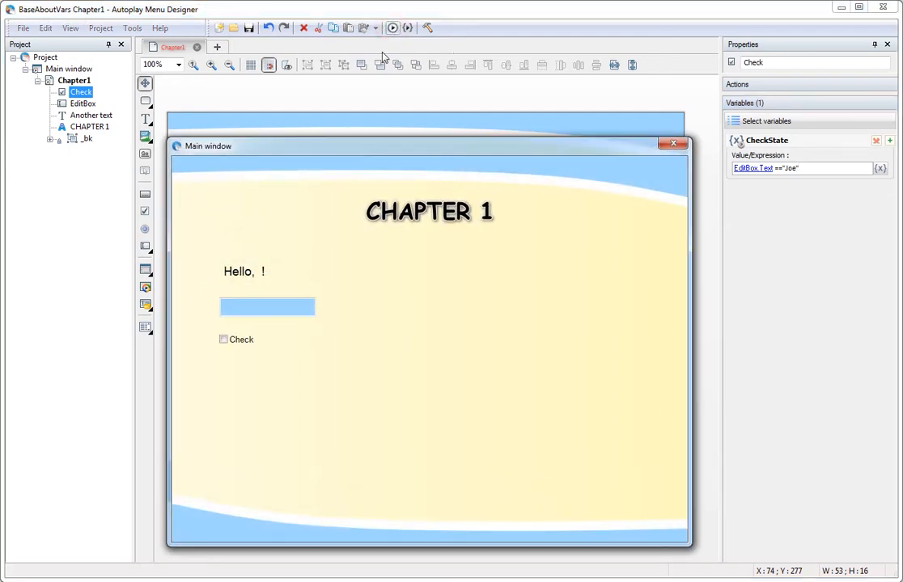
pyautogui.click(273, 308)
pyautogui.write('Joe')
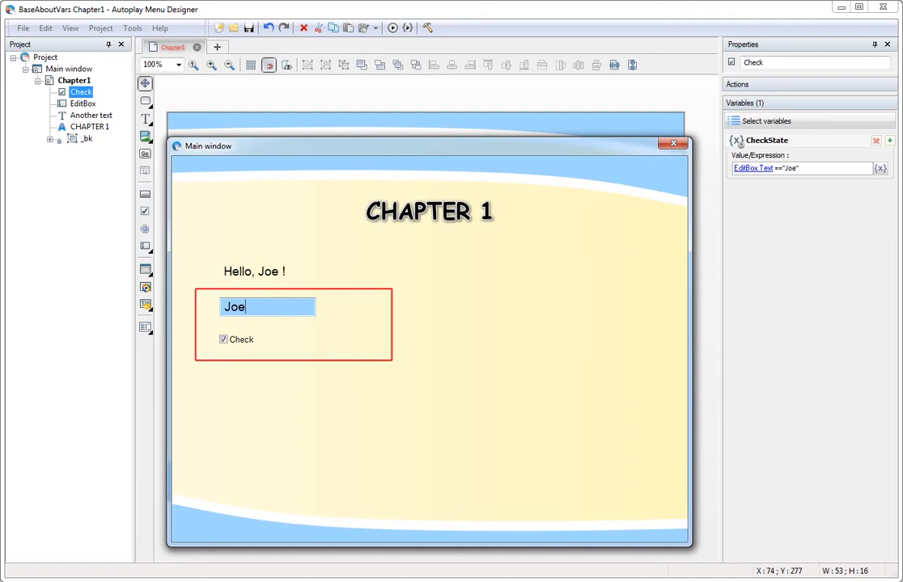
pyautogui.press('BackSpace')
pyautogui.write('e')
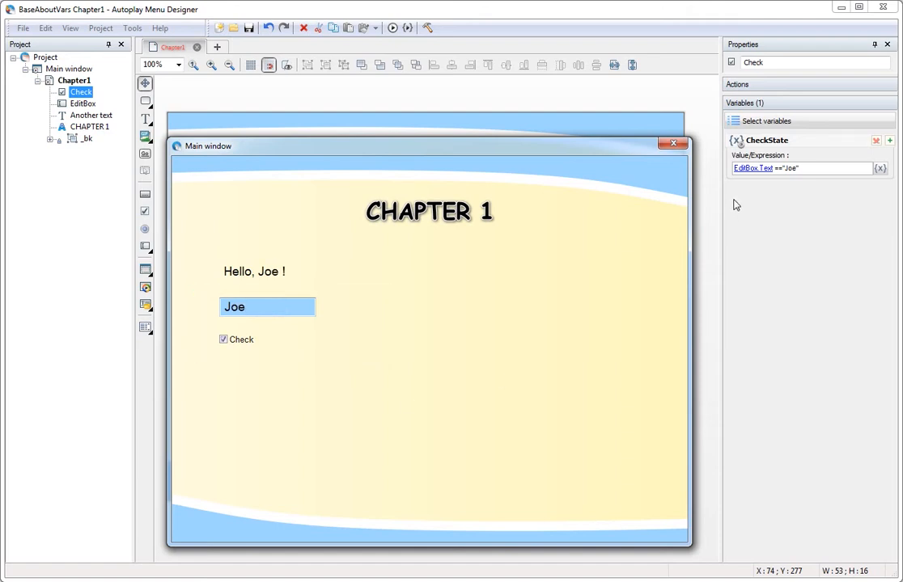
pyautogui.click(682, 146)
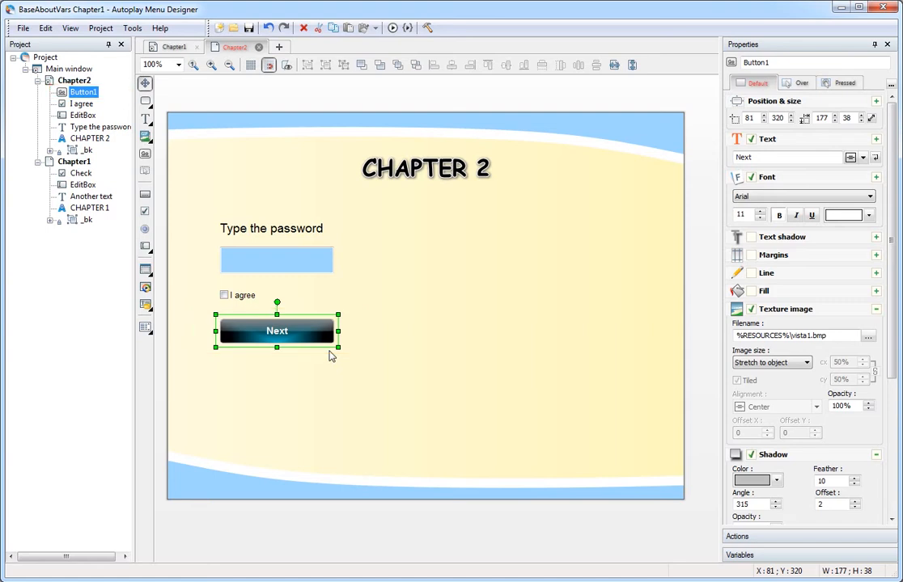
# Add a Visible variable to Button1, the Next button on Chapter2.
pyautogui.click(775, 556)
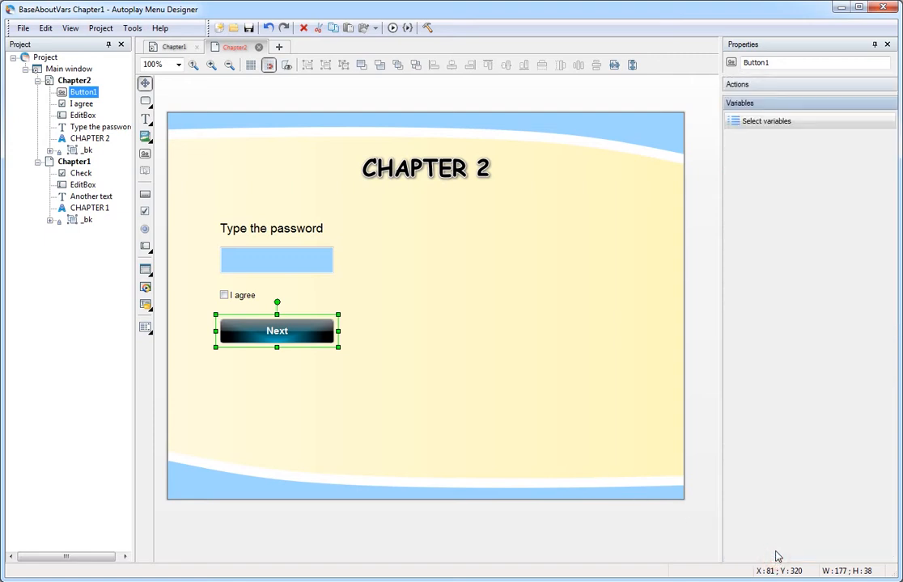
pyautogui.click(789, 122)
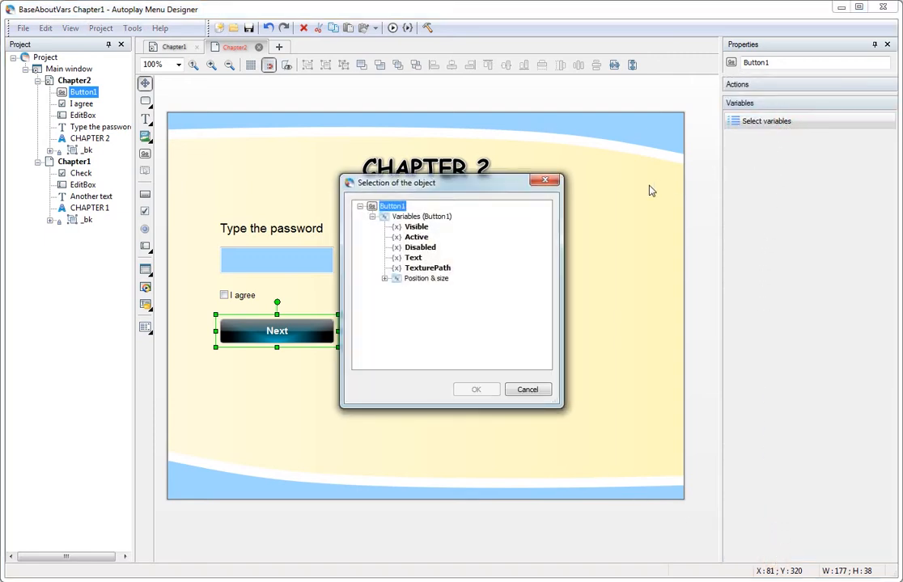
pyautogui.click(416, 227)
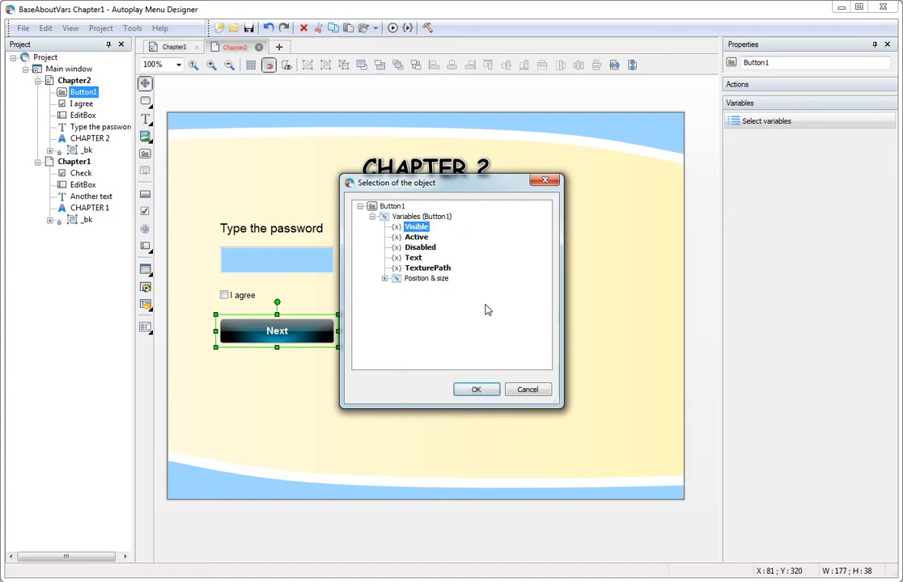
pyautogui.click(477, 391)
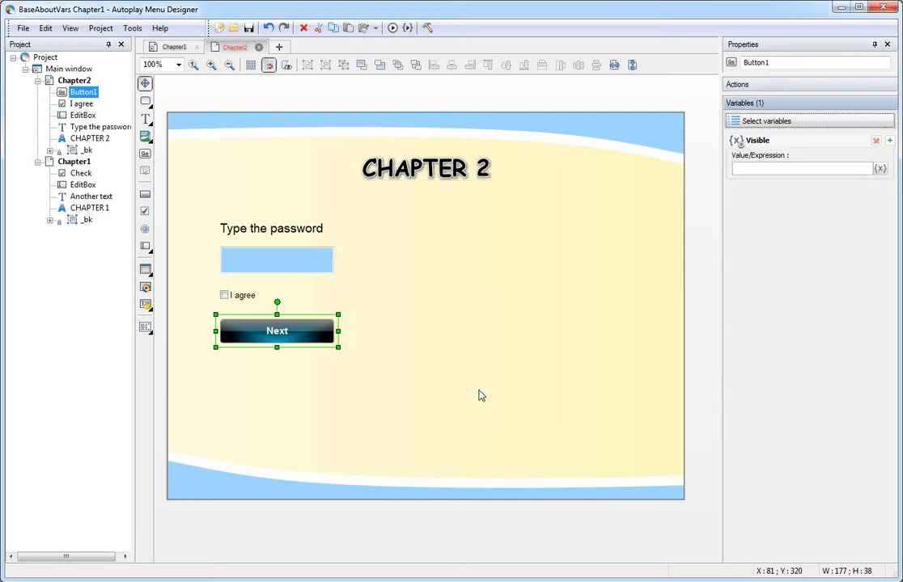
# Set the Next button's Visible expression to EditBox.Text == "test".
pyautogui.click(880, 170)
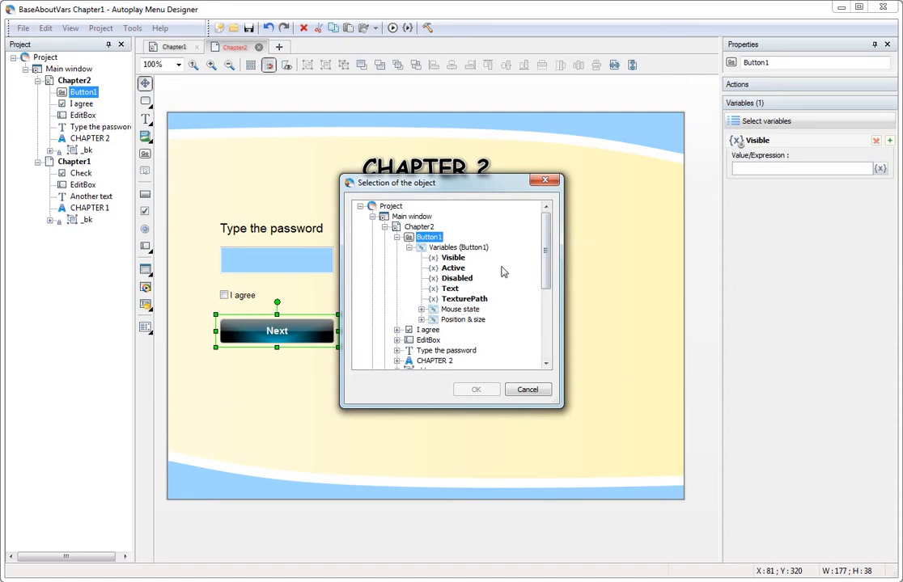
pyautogui.click(396, 340)
pyautogui.click(396, 340)
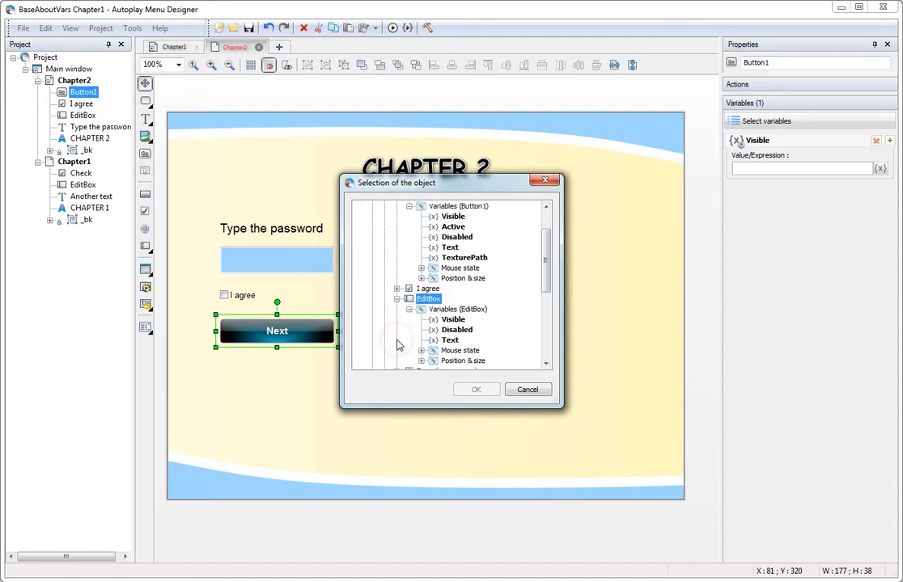
pyautogui.click(450, 339)
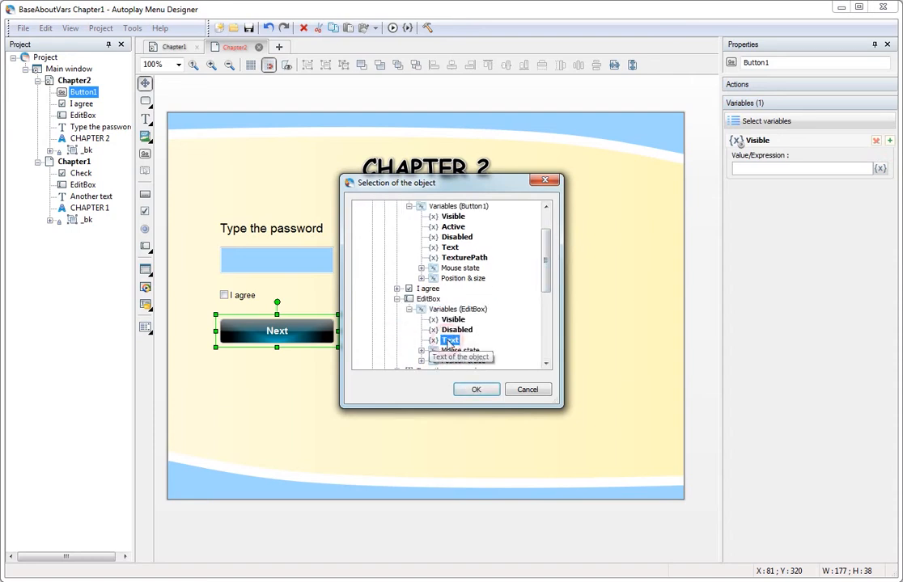
pyautogui.click(476, 390)
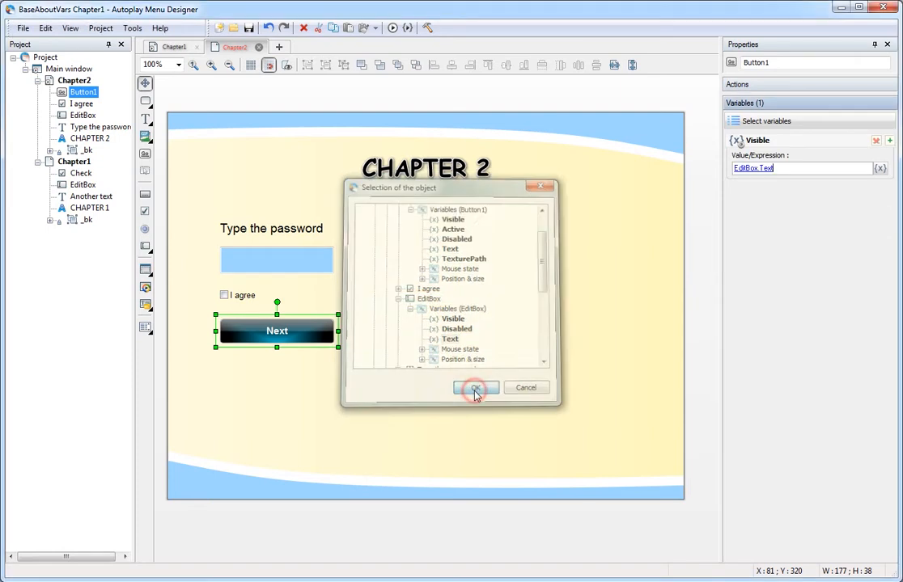
pyautogui.write('== "test')
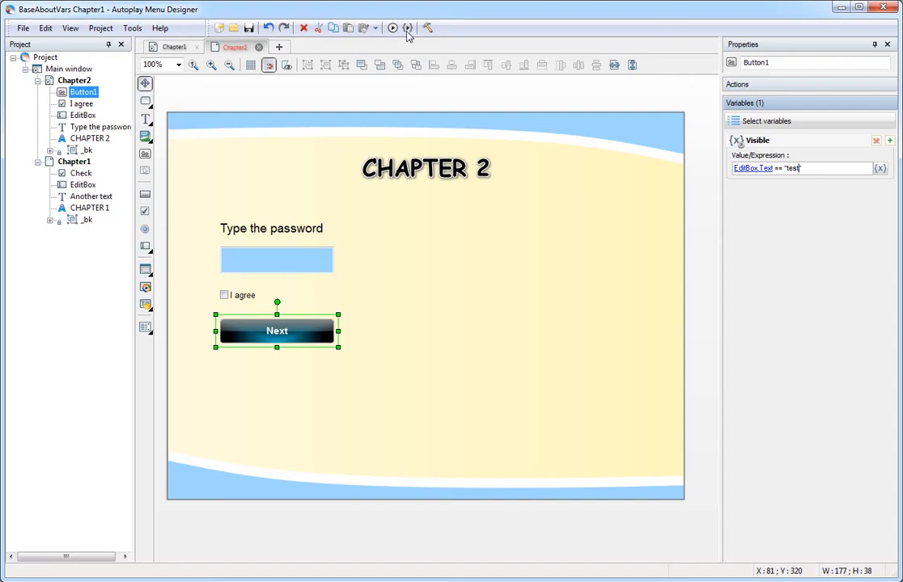
# Debug Chapter 2 and enter test in the password box to reveal Next.
pyautogui.click(408, 28)
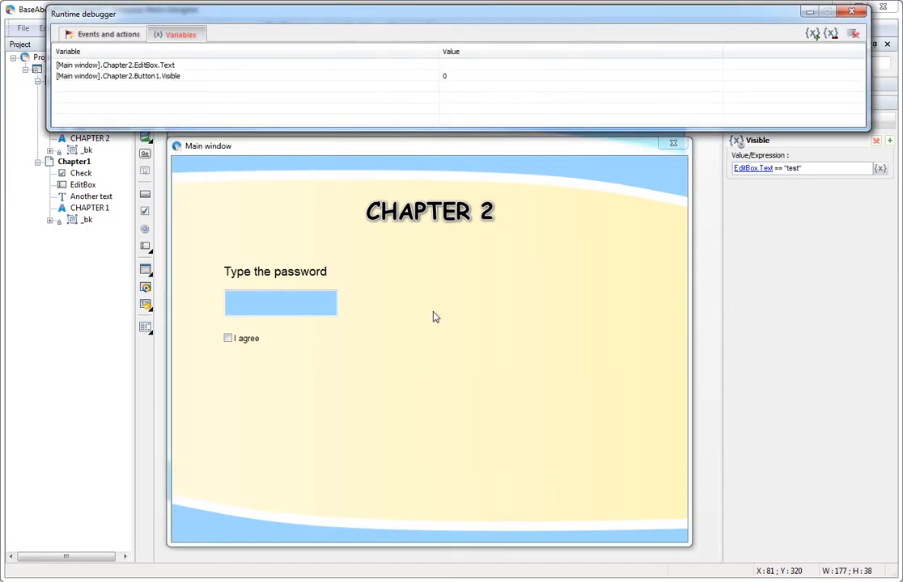
pyautogui.click(267, 303)
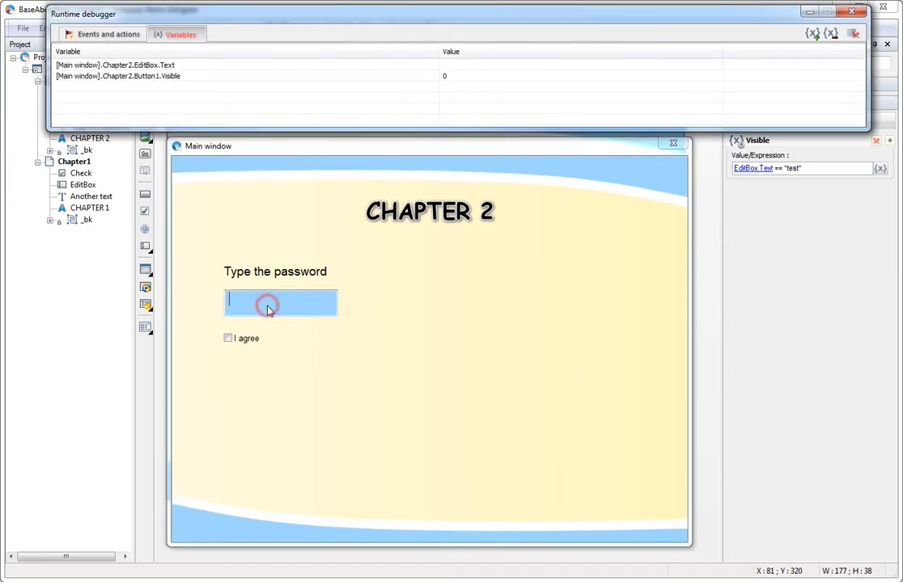
pyautogui.write('test')
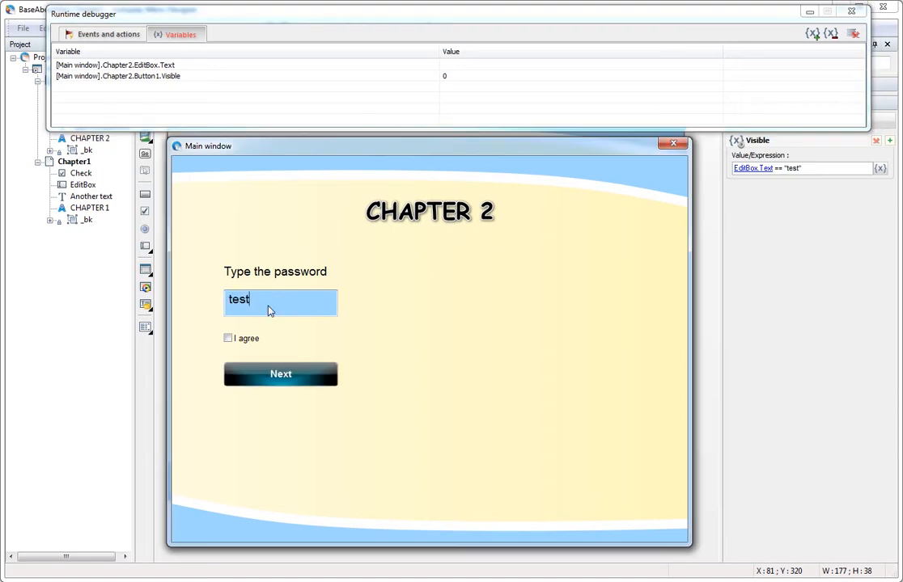
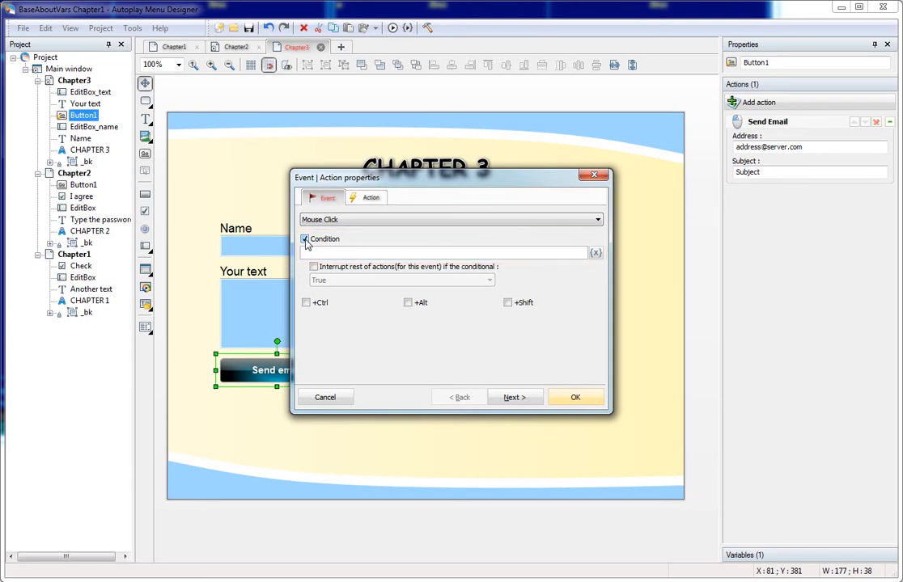
# Condition the 'Please type the name' warning on EditBox_name.Text == "" and confirm it.
pyautogui.click(596, 254)
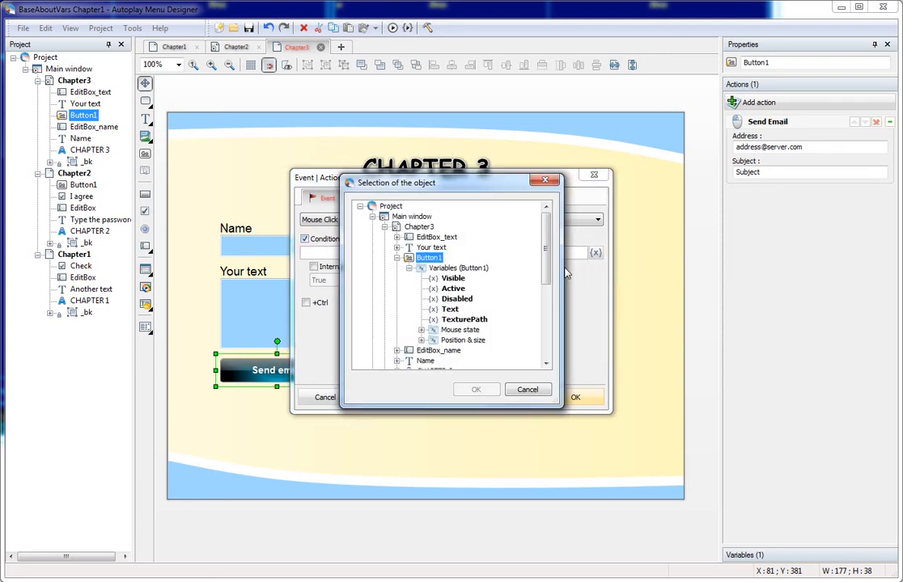
pyautogui.click(476, 389)
pyautogui.write('== ""')
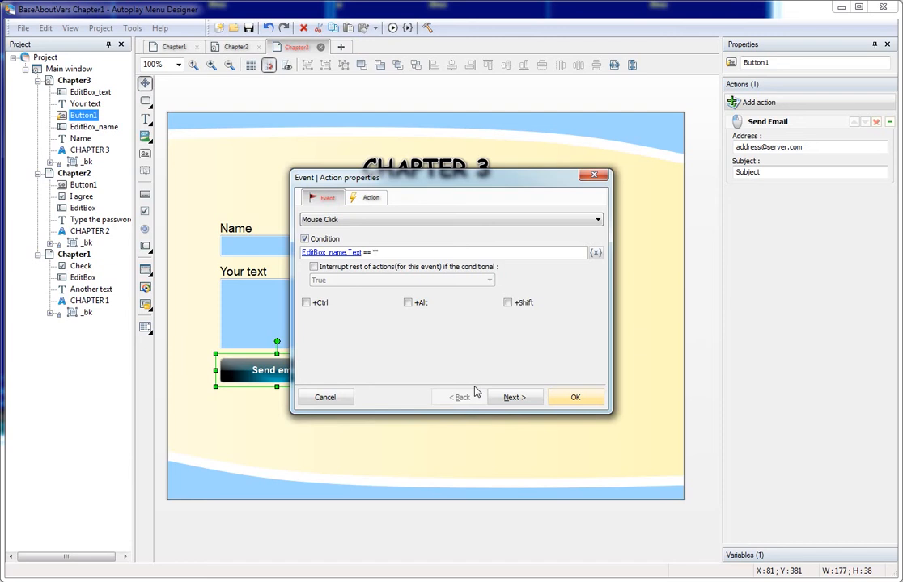
pyautogui.click(575, 397)
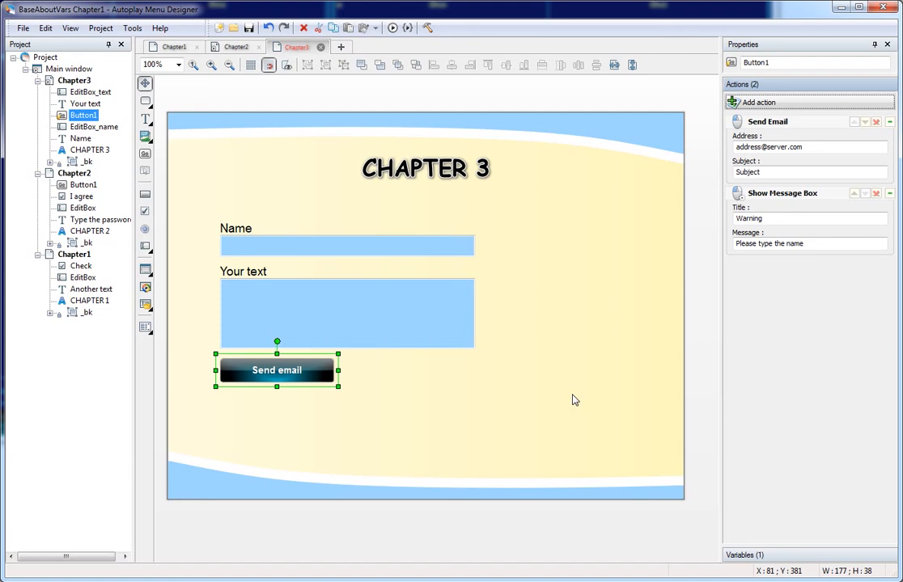
# Add the condition EditBox_name.Text != "" to Send Email, then launch a page preview.
pyautogui.click(772, 125)
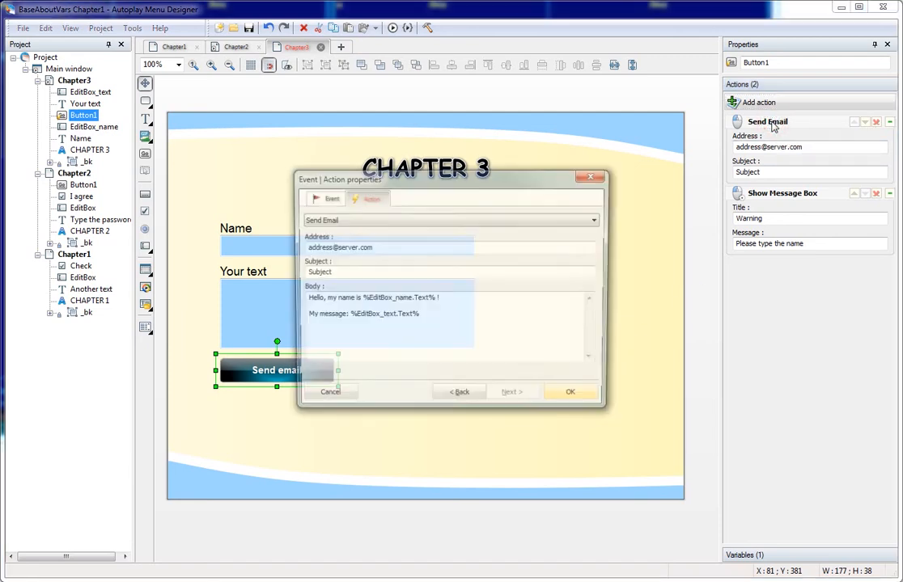
pyautogui.click(322, 197)
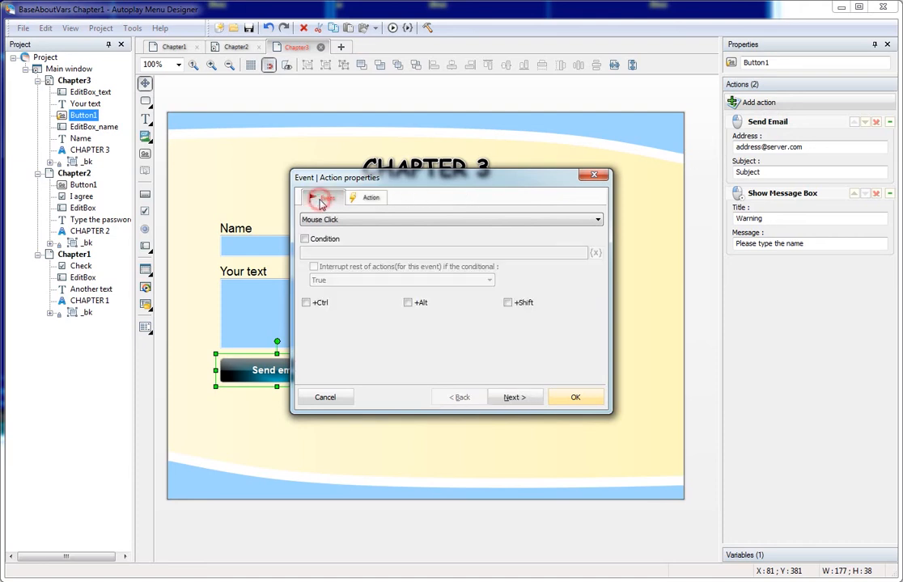
pyautogui.click(304, 239)
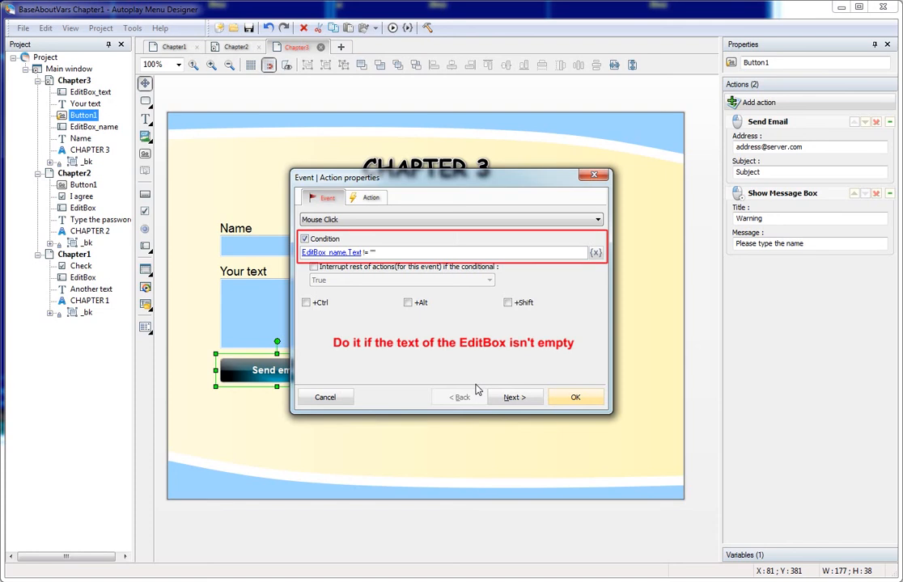
pyautogui.click(575, 398)
pyautogui.click(392, 28)
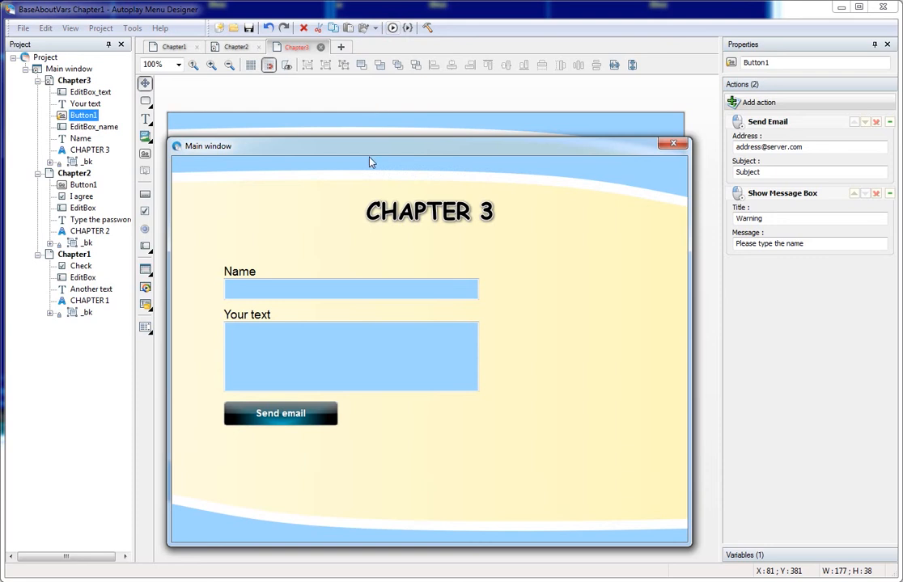
# Confirm an empty name warns and a sample name opens the email draft, then close both windows.
pyautogui.click(302, 417)
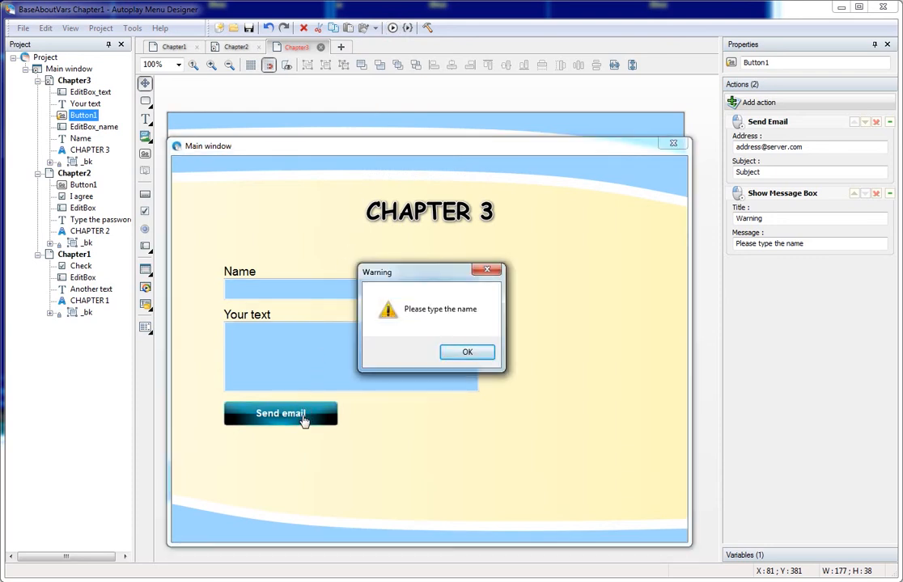
pyautogui.click(468, 354)
pyautogui.click(278, 293)
pyautogui.write('Joe')
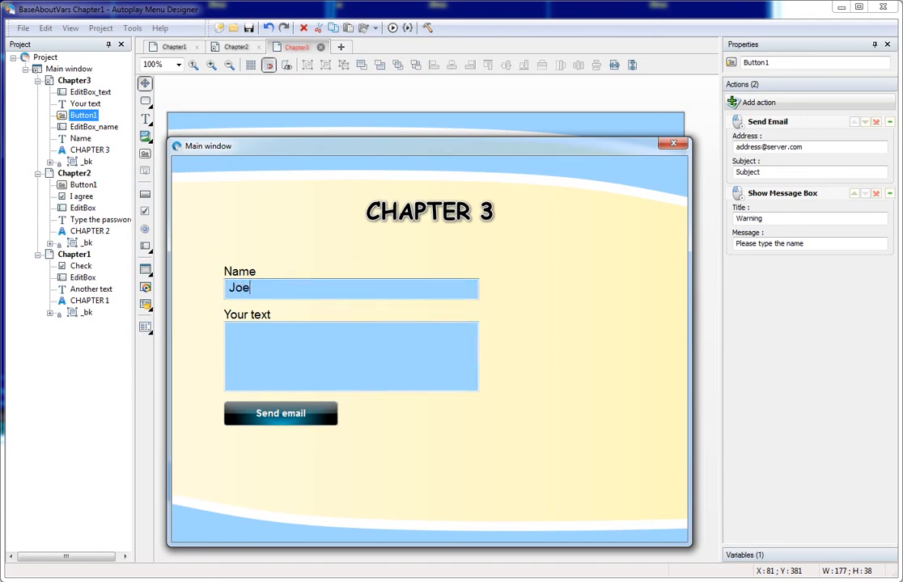
pyautogui.click(296, 414)
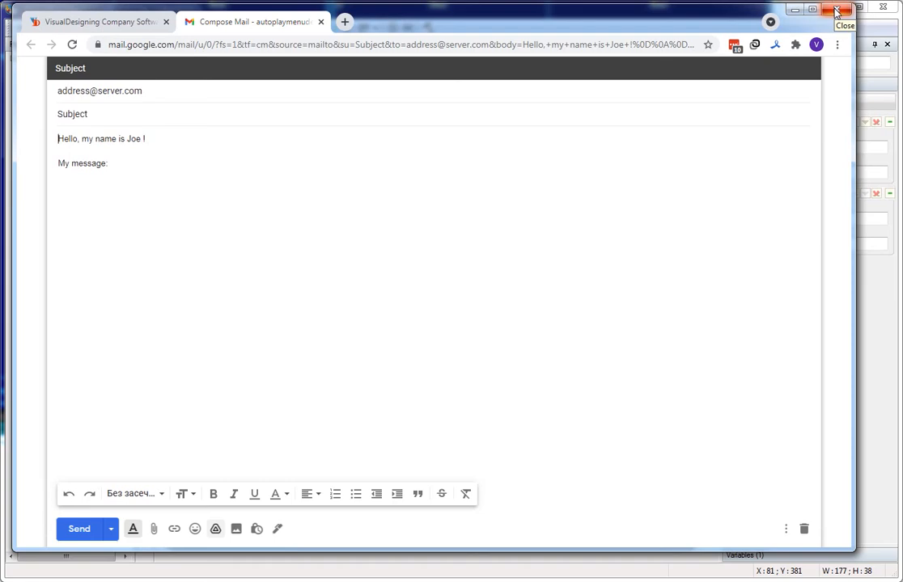
pyautogui.click(836, 11)
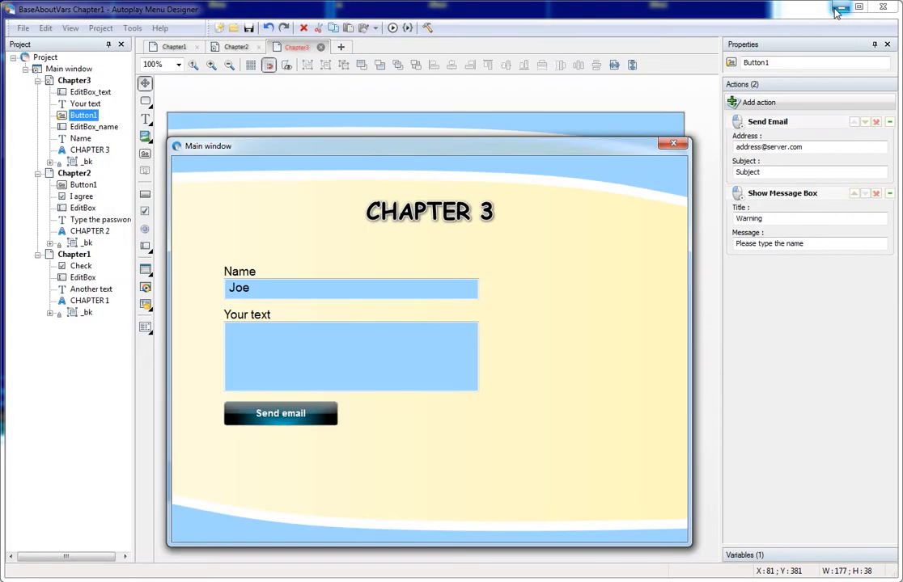
pyautogui.click(678, 146)
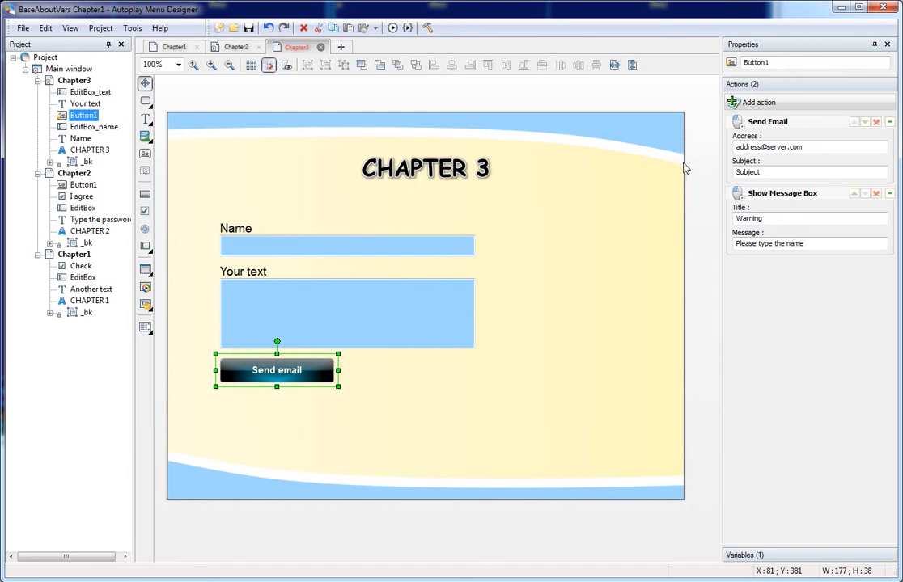
# Move the warning action above Send Email and set it to interrupt the remaining actions.
pyautogui.click(854, 194)
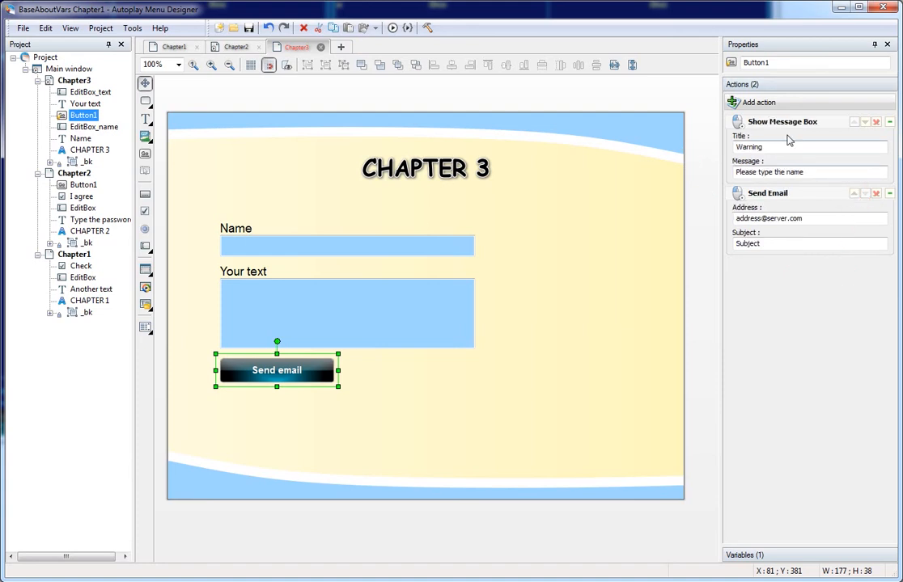
pyautogui.doubleClick(738, 124)
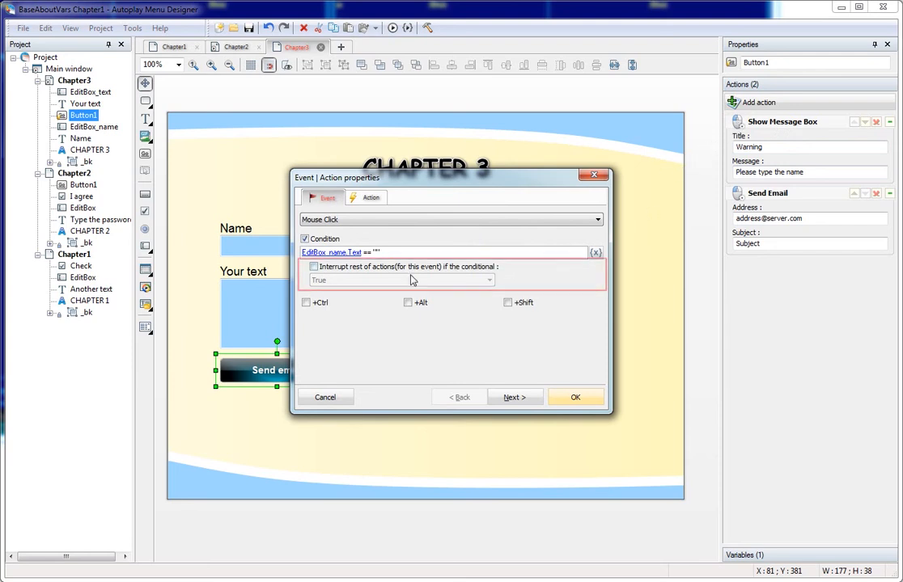
pyautogui.click(314, 267)
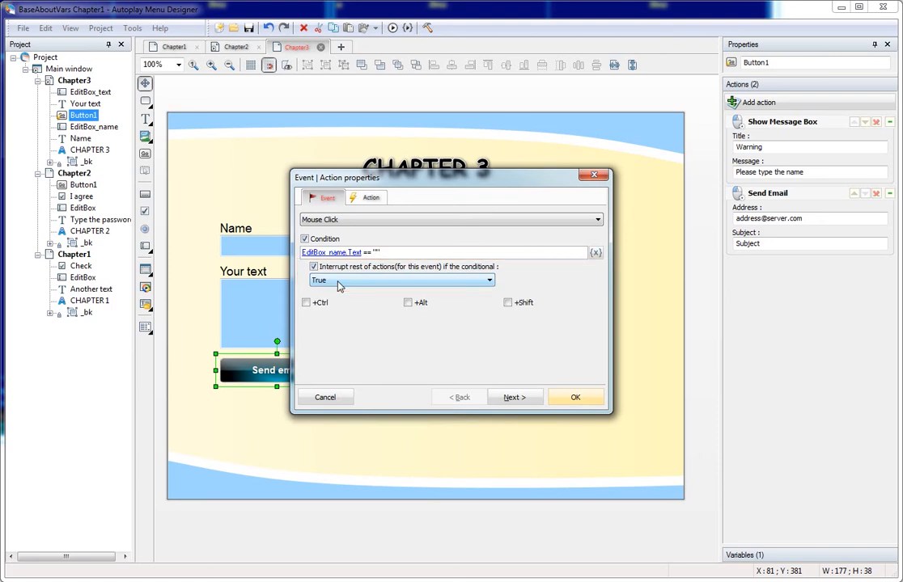
pyautogui.click(569, 398)
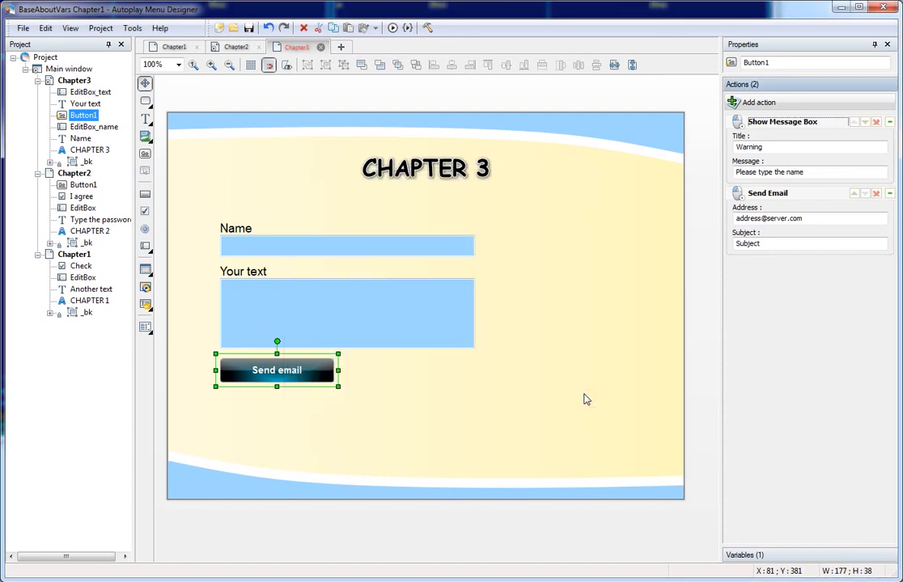
# Remove the condition from Send Email and preview the page again.
pyautogui.click(737, 197)
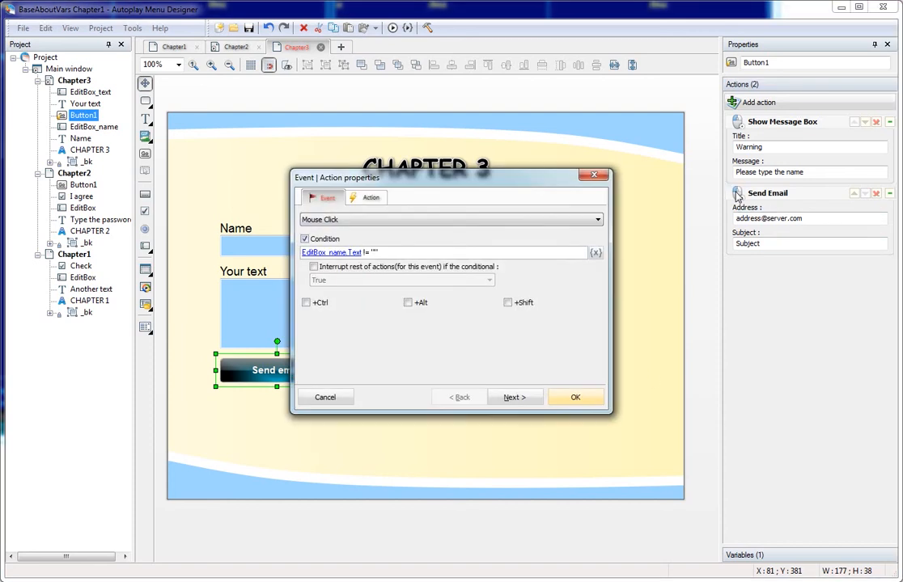
pyautogui.click(305, 239)
pyautogui.click(579, 397)
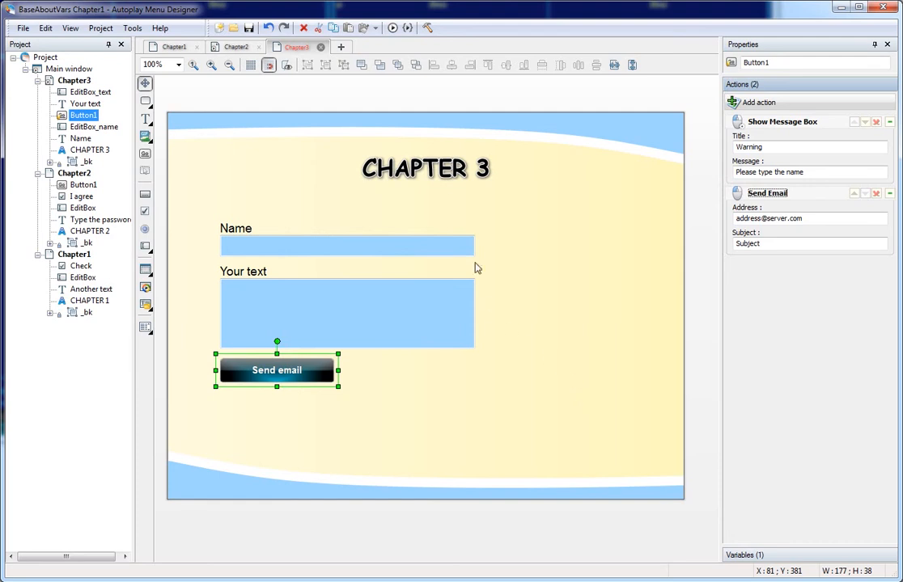
pyautogui.click(394, 28)
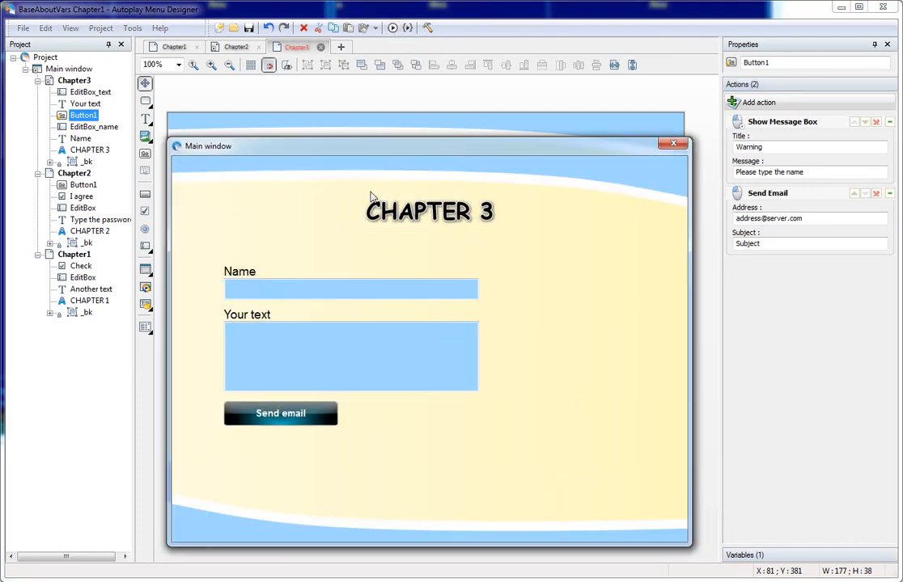
# Check that an empty name shows the warning, then close the preview.
pyautogui.click(314, 419)
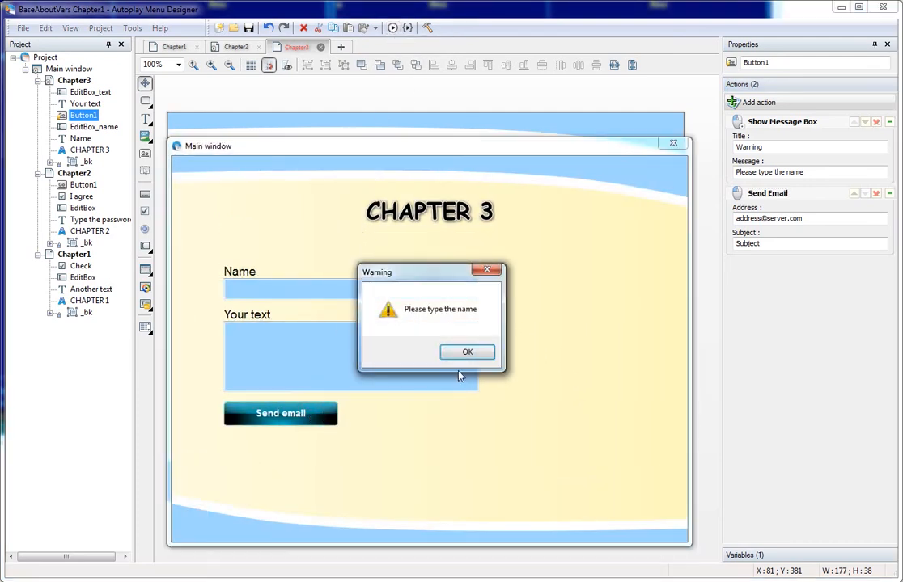
pyautogui.click(477, 354)
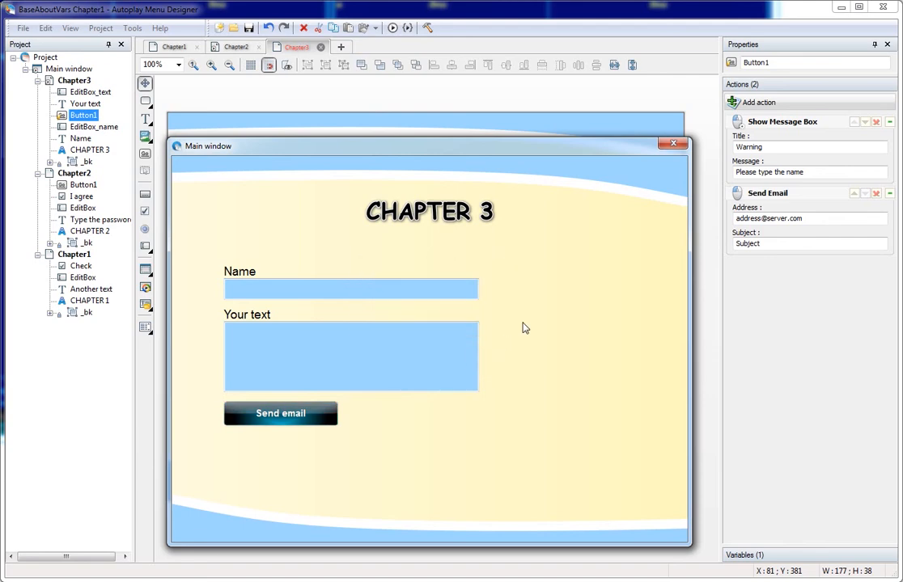
pyautogui.click(675, 145)
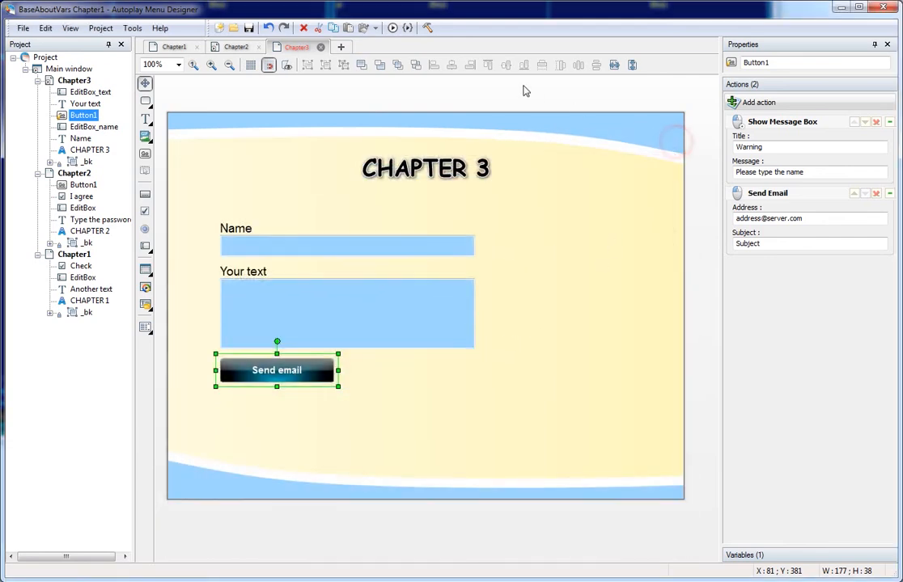
# Run the page in the runtime debugger, logging only events that ran actions.
pyautogui.click(408, 28)
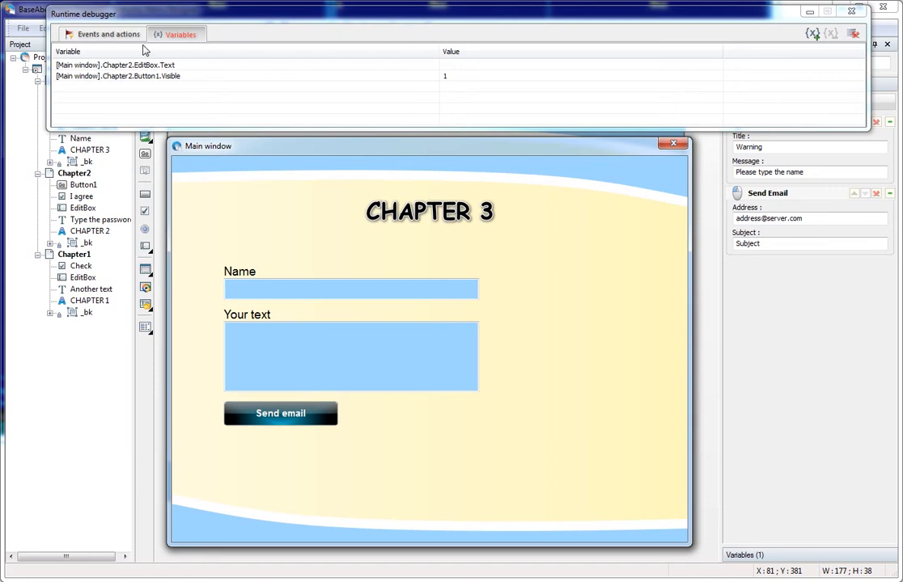
pyautogui.click(123, 37)
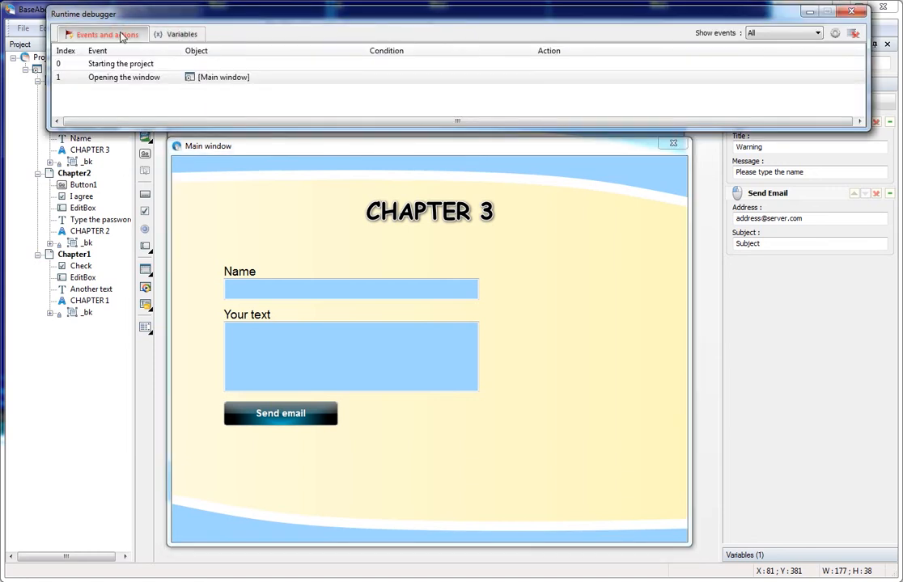
pyautogui.click(789, 38)
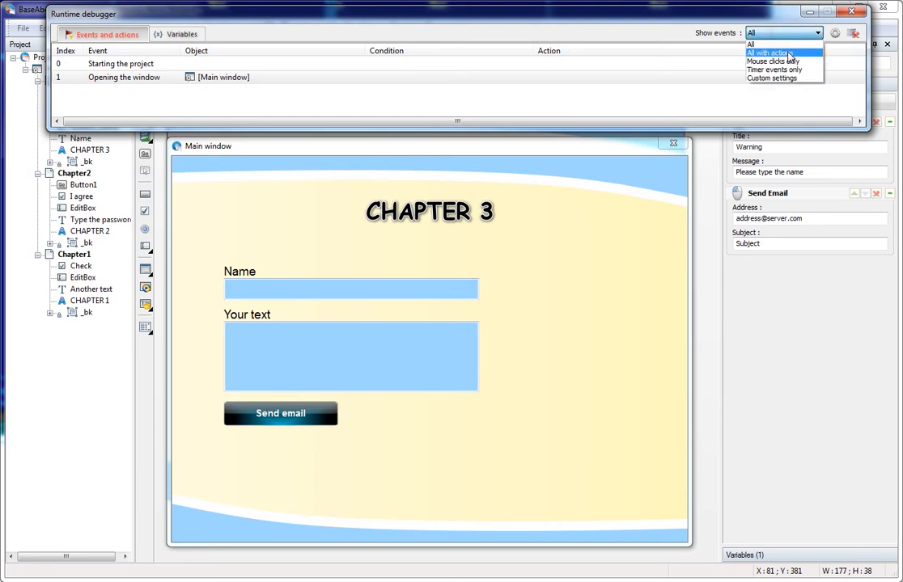
pyautogui.click(790, 54)
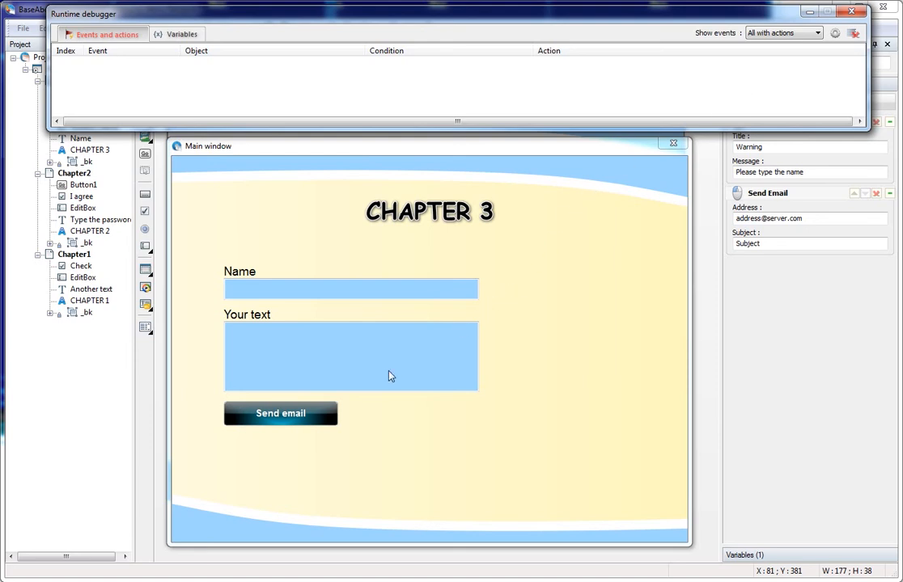
# Retest with an empty name and a sample name, then close the email draft and preview.
pyautogui.click(276, 413)
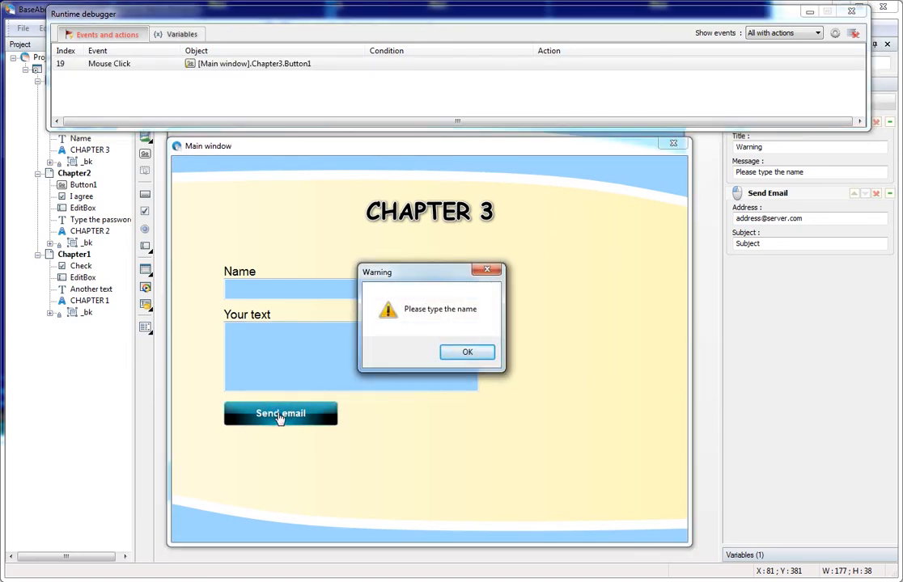
pyautogui.click(467, 352)
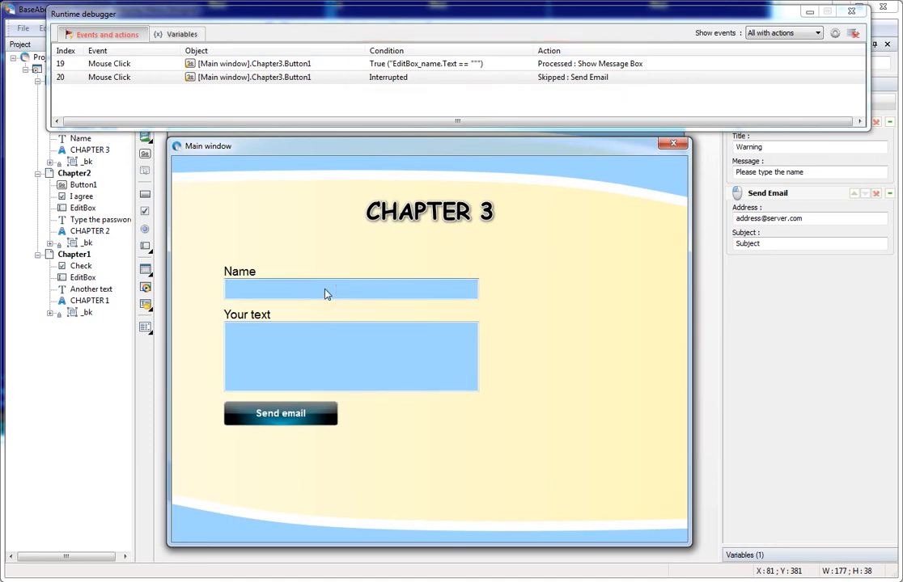
pyautogui.write('Joe')
pyautogui.click(293, 414)
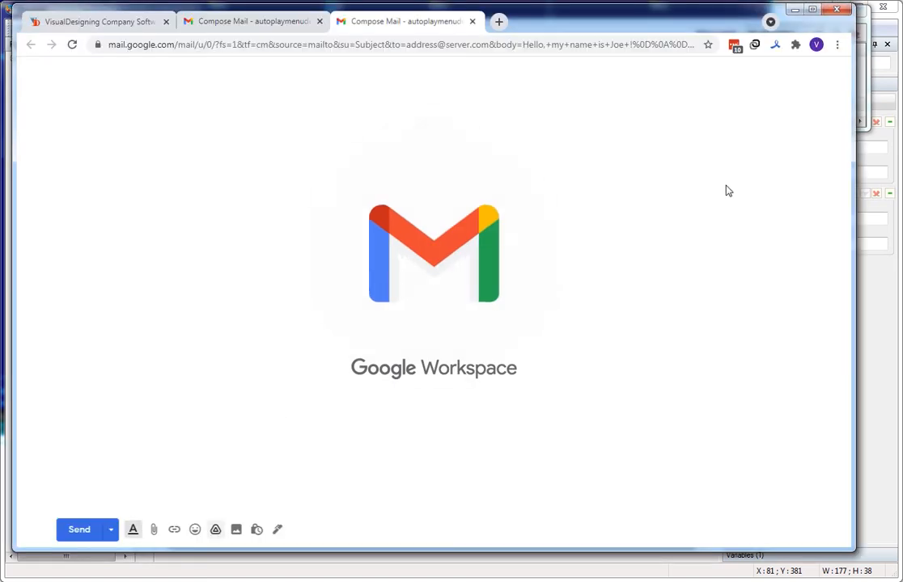
pyautogui.click(835, 12)
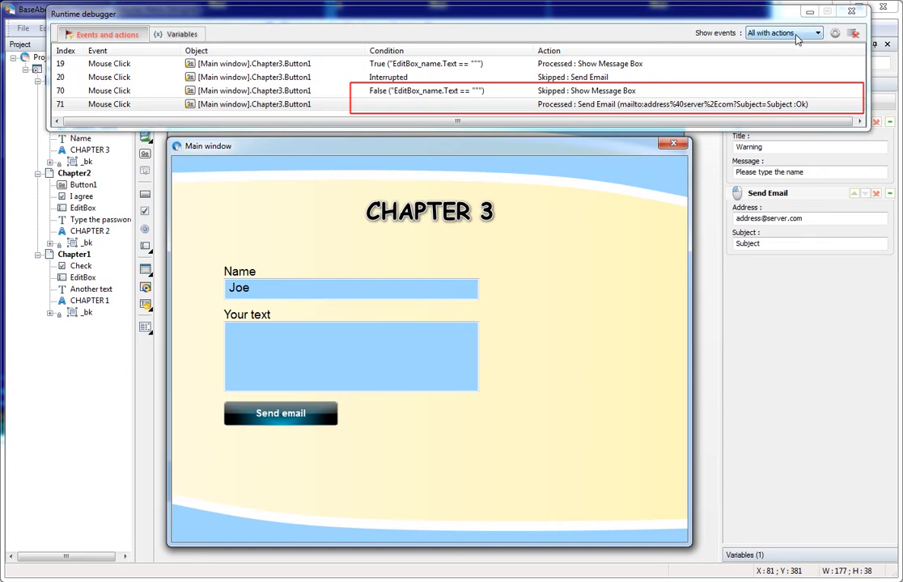
pyautogui.click(682, 147)
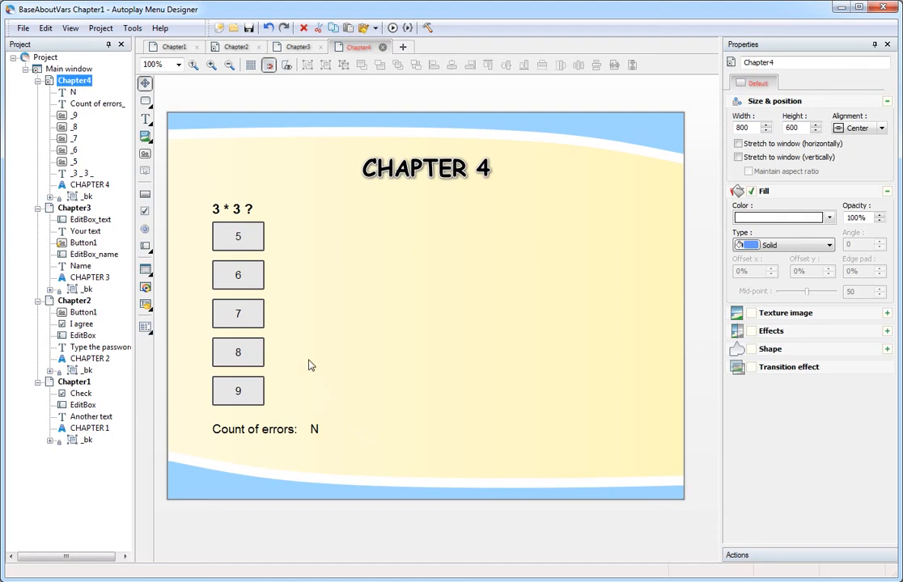
# Add a variable object to Chapter4 and rename it errors.
pyautogui.rightClick(79, 84)
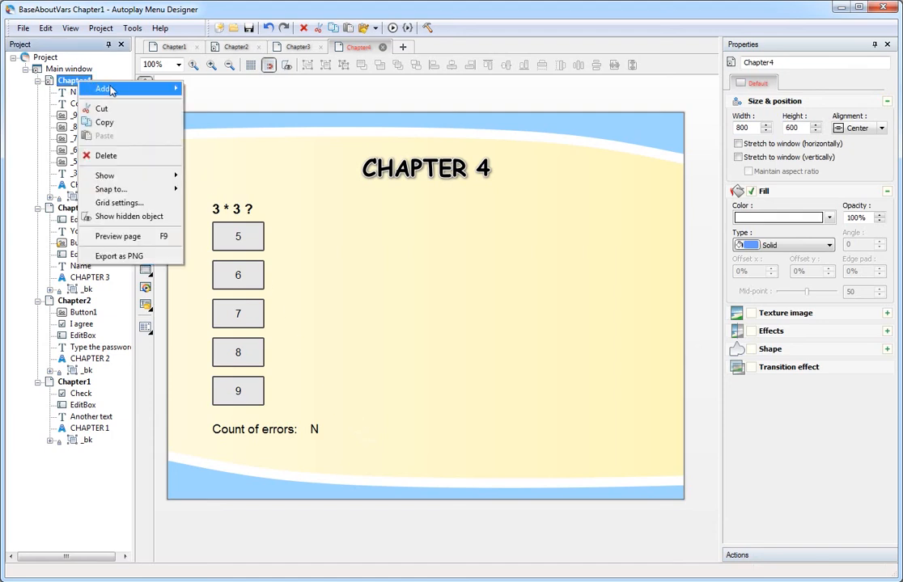
pyautogui.moveTo(128, 87)
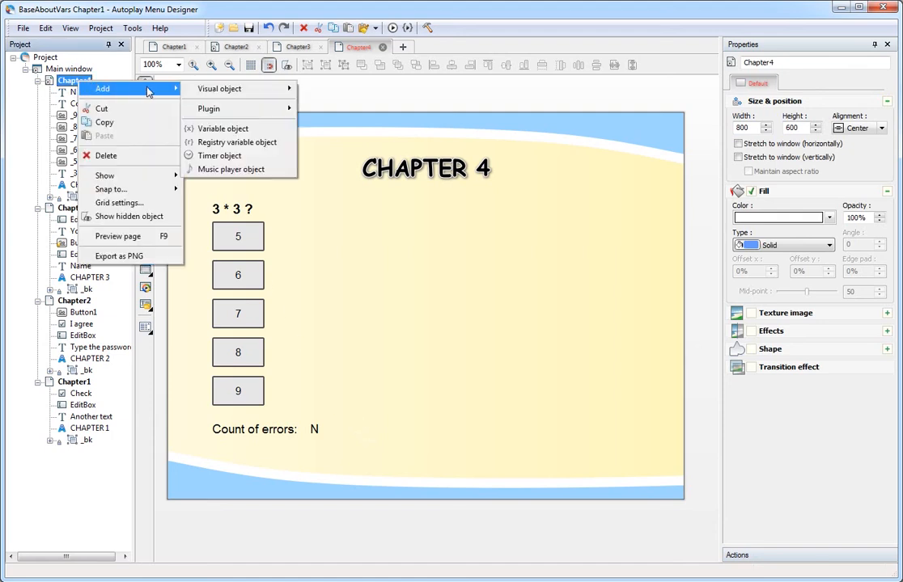
pyautogui.click(258, 131)
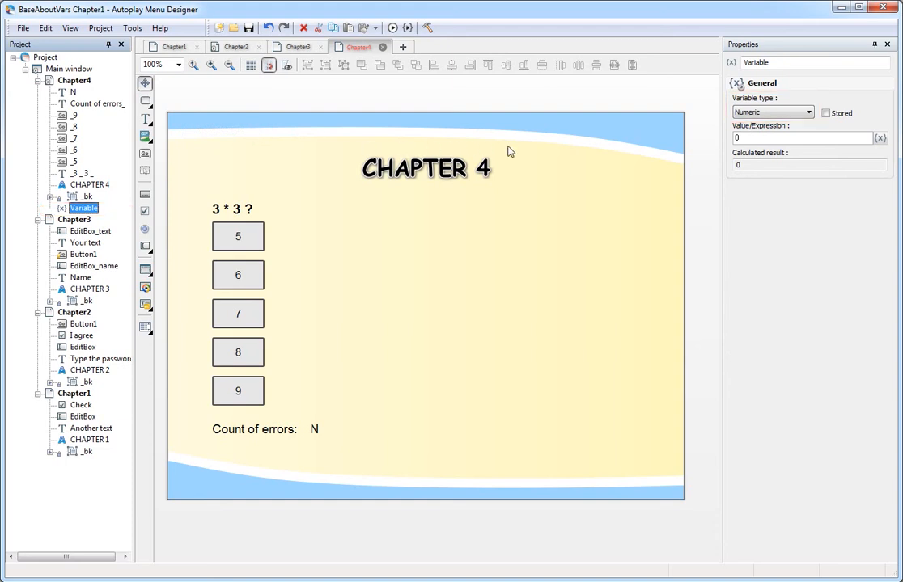
pyautogui.click(784, 61)
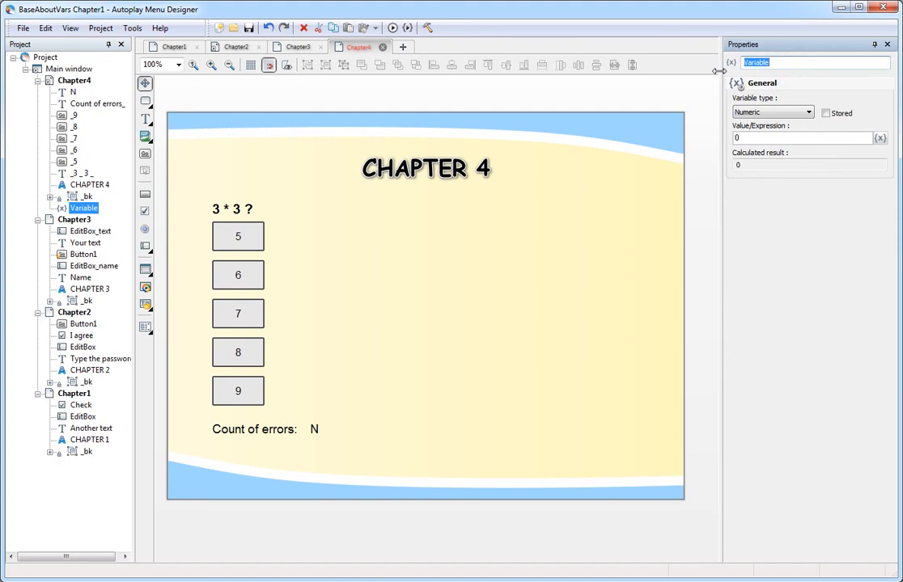
pyautogui.write('errors')
pyautogui.press('Tab')
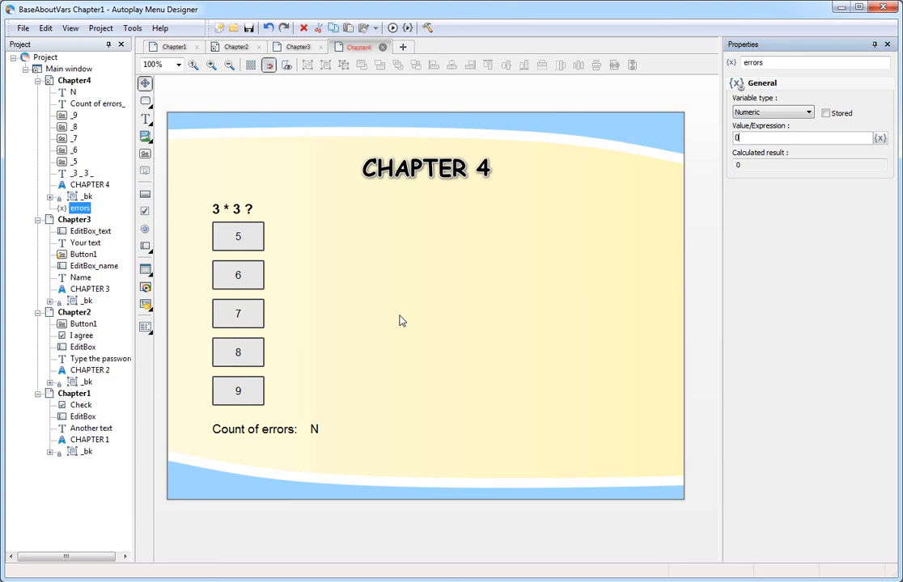
pyautogui.click(69, 69)
# Look through the main window and project menus, then inspect the errors variable's settings.
pyautogui.rightClick(71, 70)
pyautogui.moveTo(113, 85)
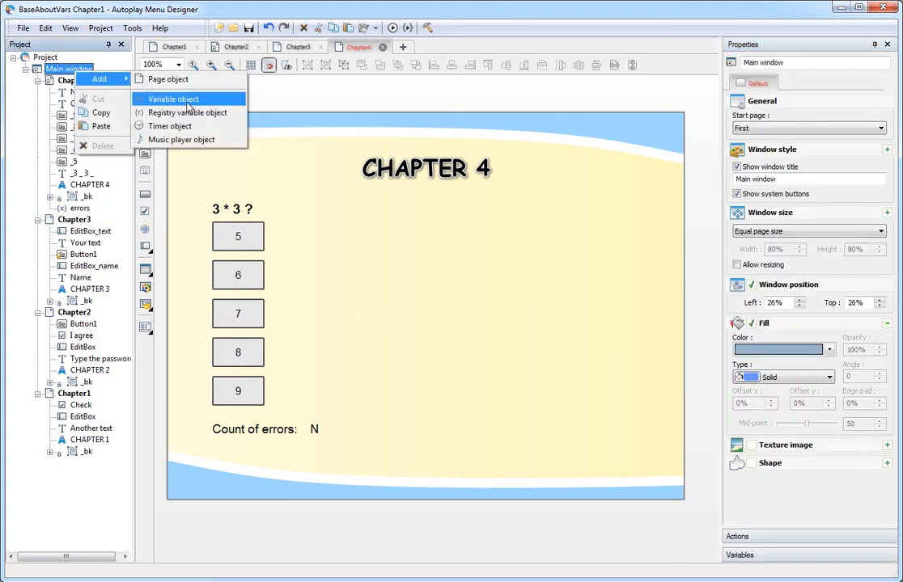
pyautogui.rightClick(46, 57)
pyautogui.moveTo(122, 68)
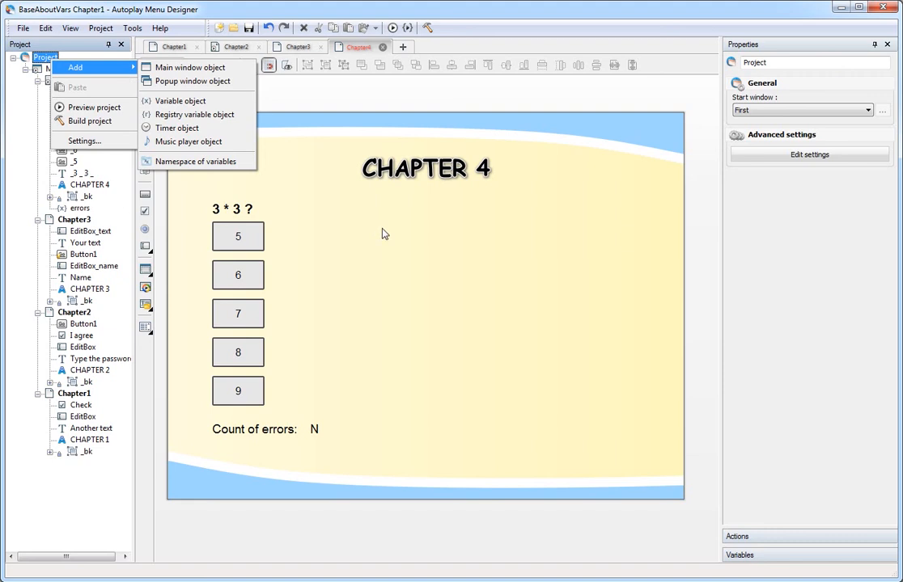
pyautogui.click(333, 199)
pyautogui.click(85, 208)
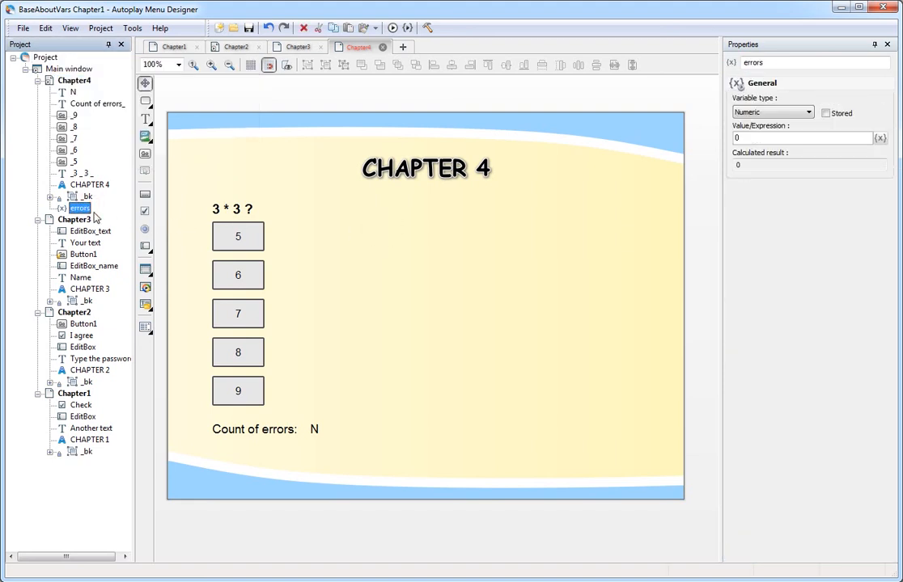
# Bind the N label's Text property to the errors variable.
pyautogui.click(321, 429)
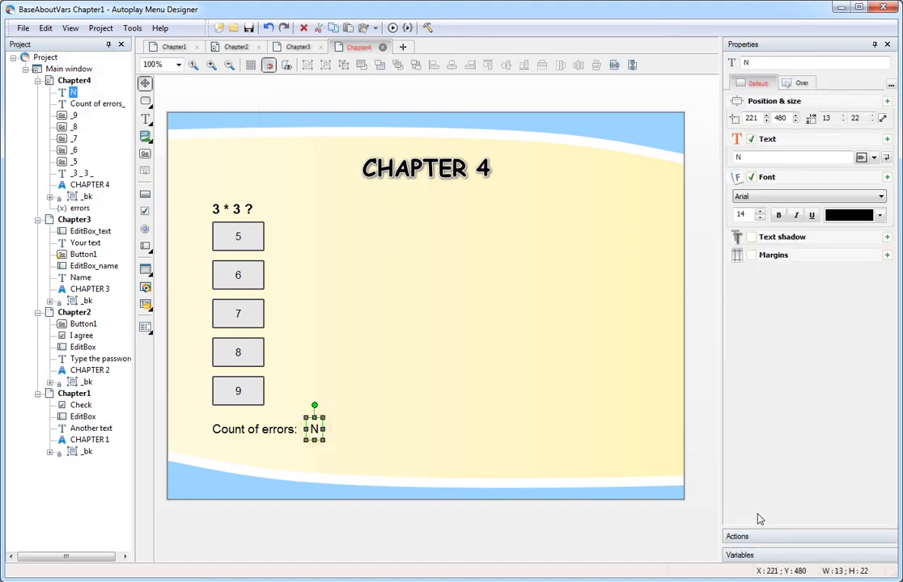
pyautogui.click(814, 557)
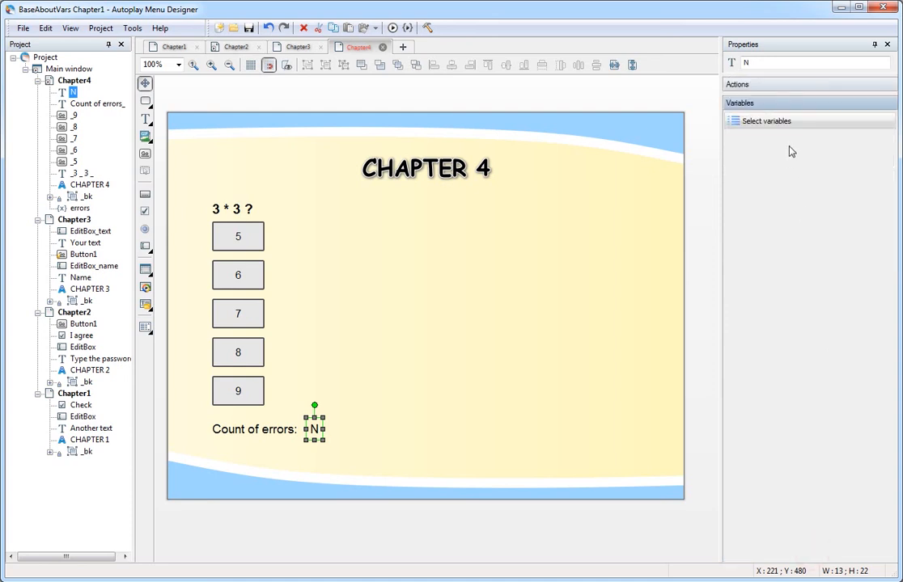
pyautogui.click(789, 122)
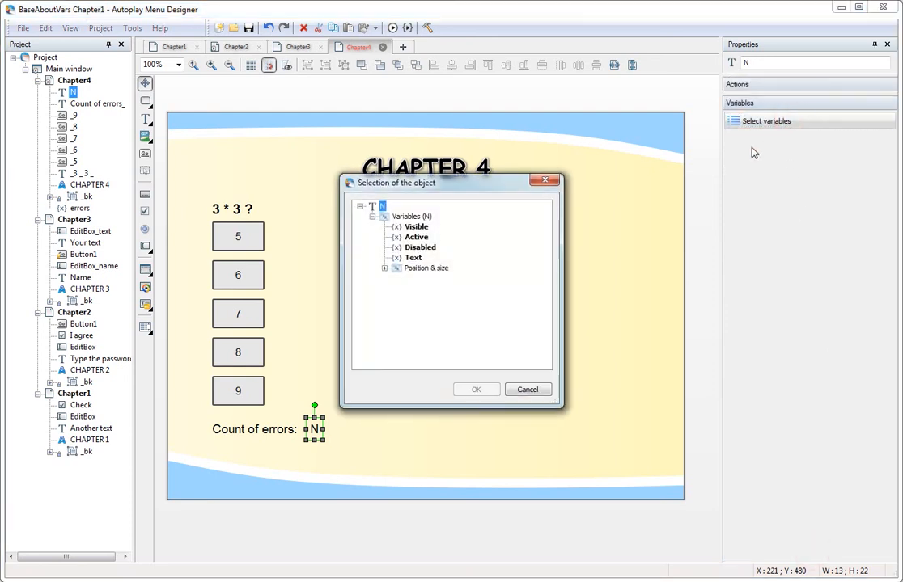
pyautogui.click(414, 259)
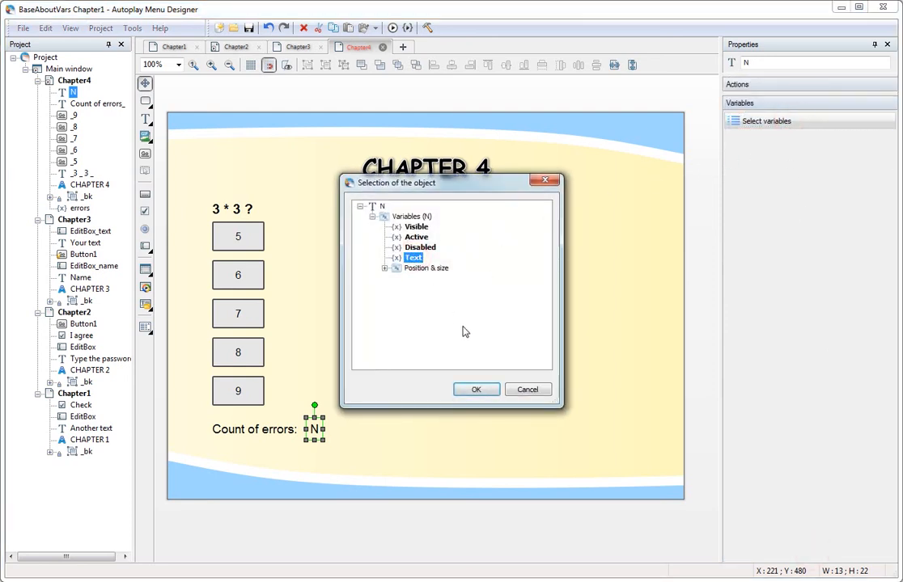
pyautogui.click(475, 389)
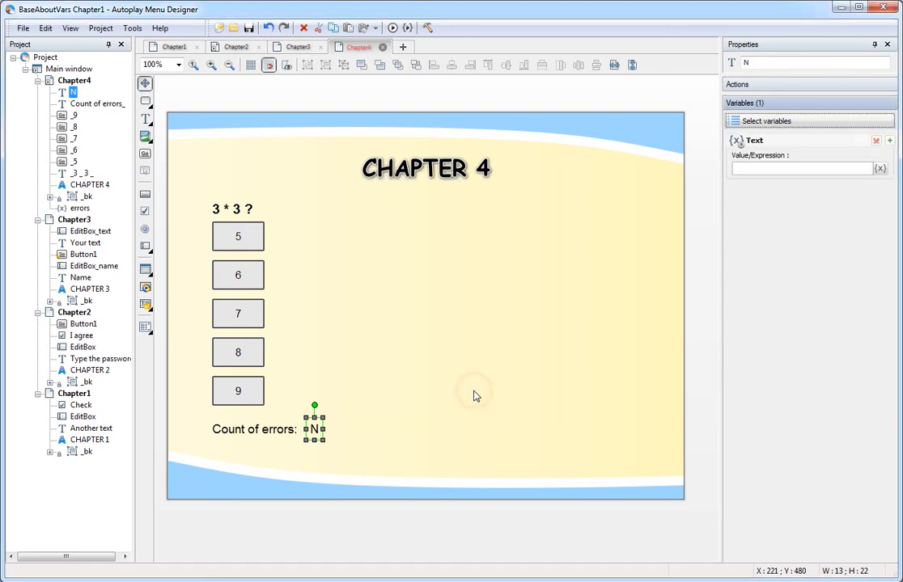
pyautogui.click(881, 169)
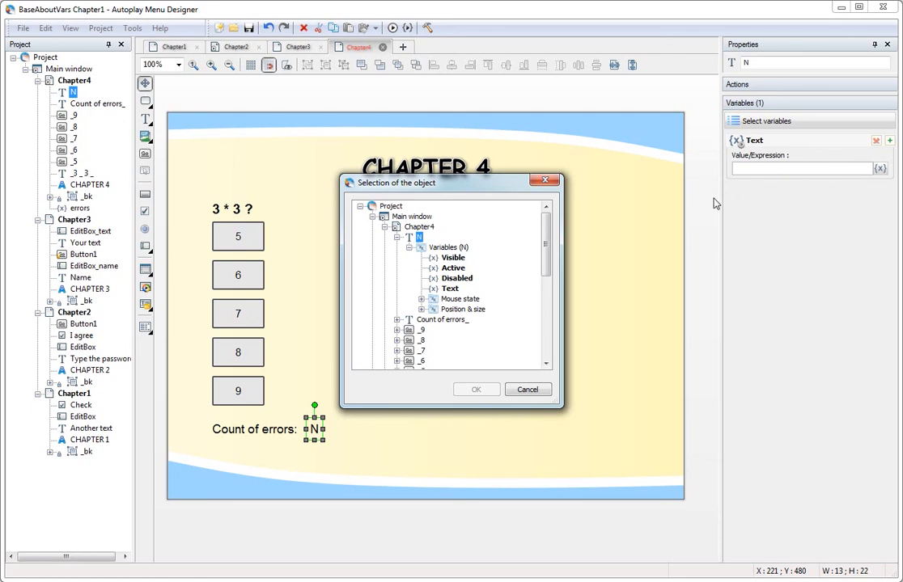
pyautogui.scroll(-4, 540, 218)
pyautogui.click(429, 299)
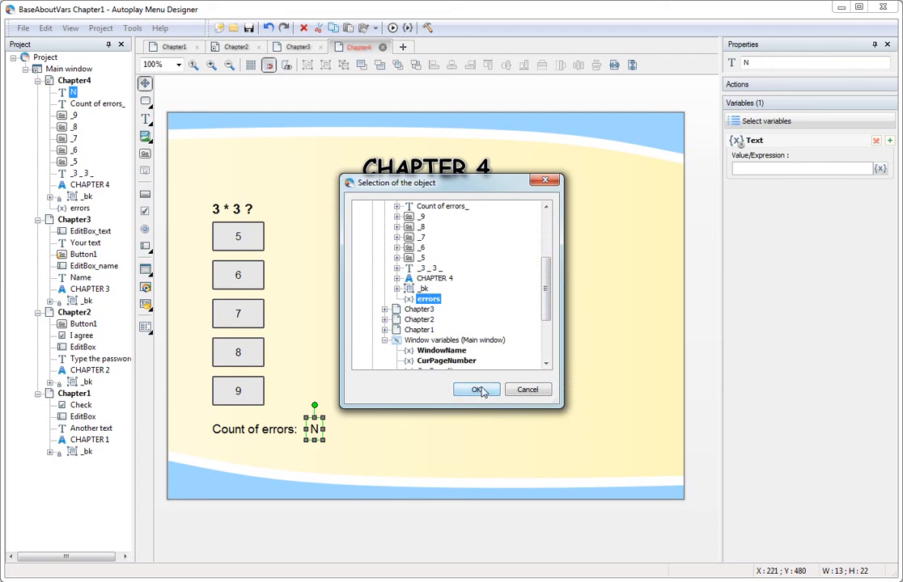
pyautogui.click(478, 390)
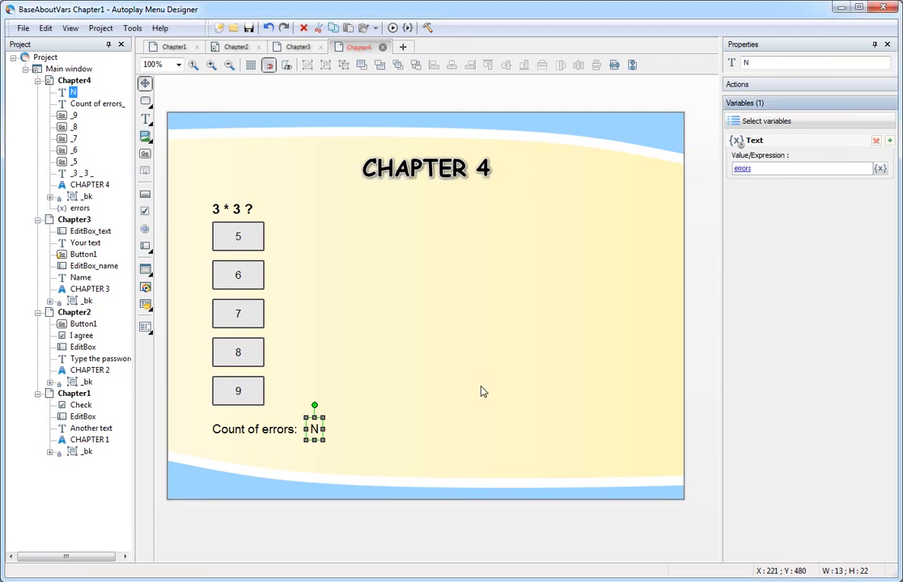
pyautogui.click(408, 28)
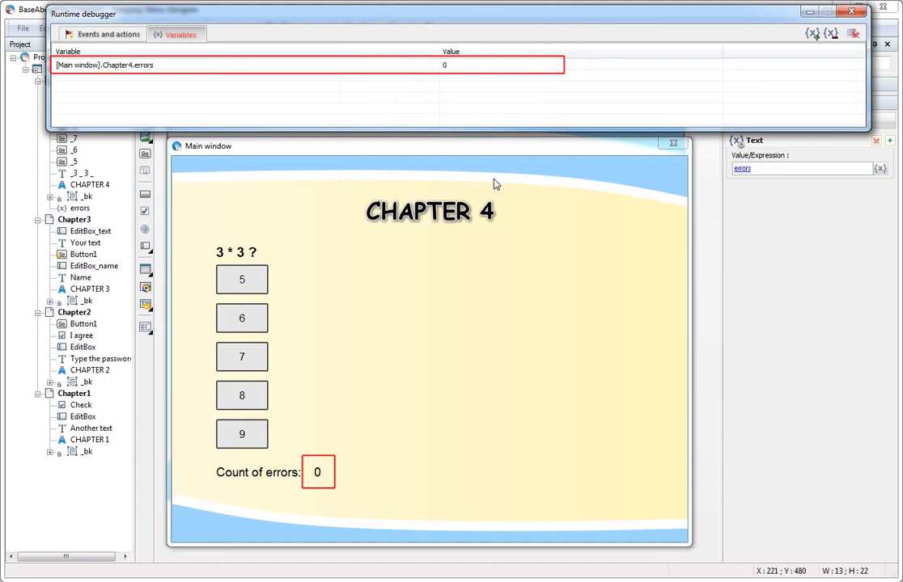
pyautogui.click(672, 144)
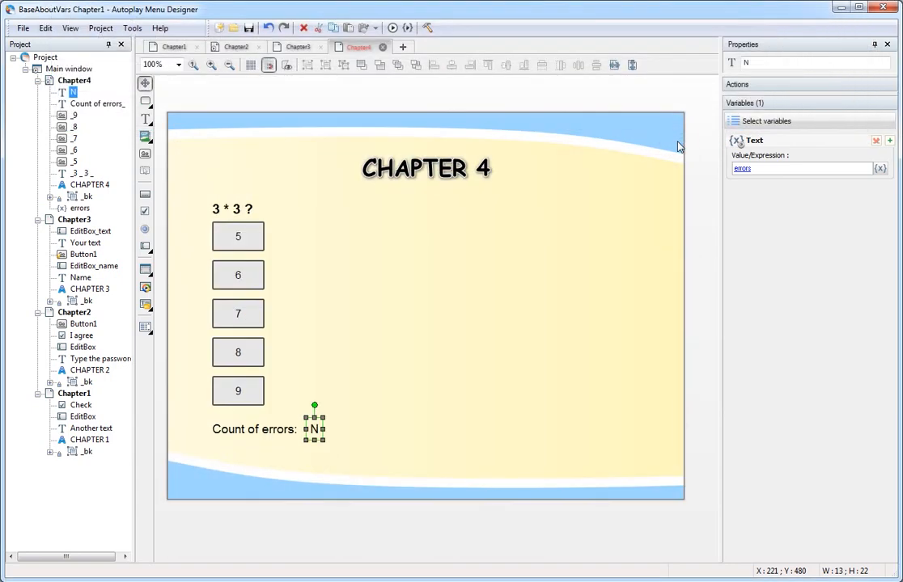
pyautogui.click(240, 237)
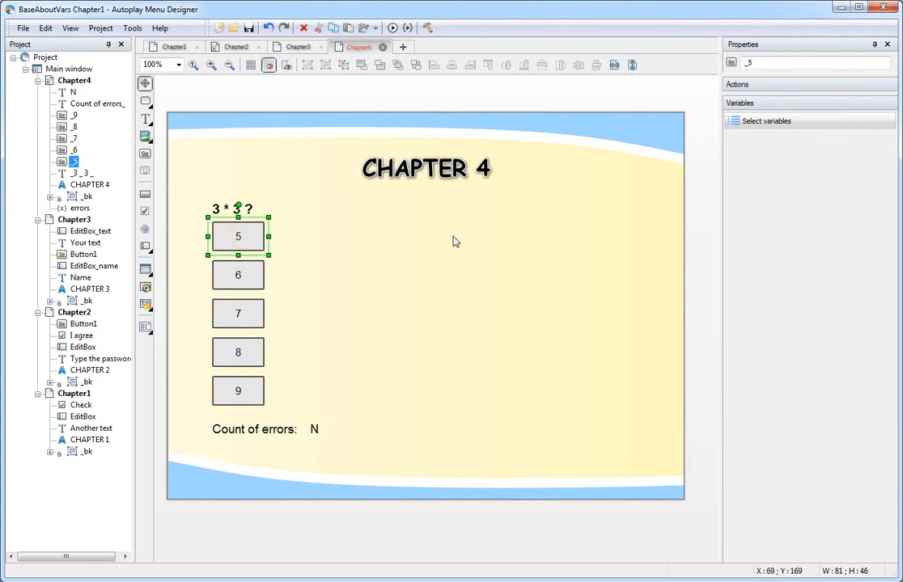
# Add a Change variable action to answer 5 that targets the errors variable.
pyautogui.click(788, 84)
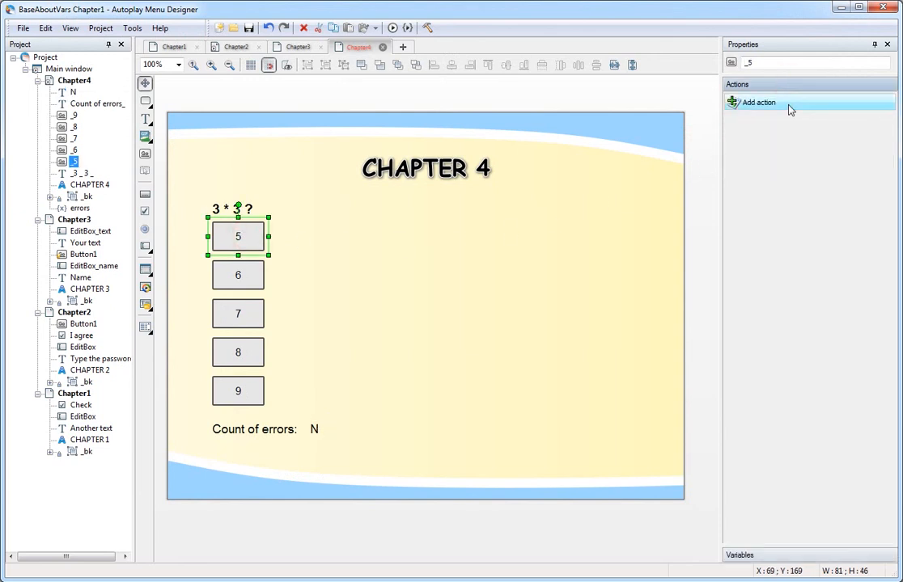
pyautogui.click(814, 107)
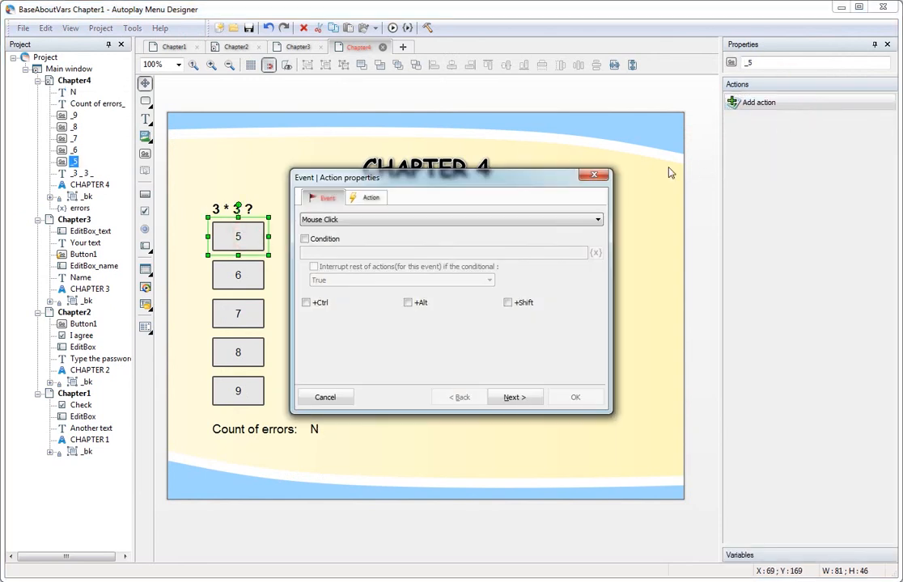
pyautogui.click(368, 201)
pyautogui.click(371, 220)
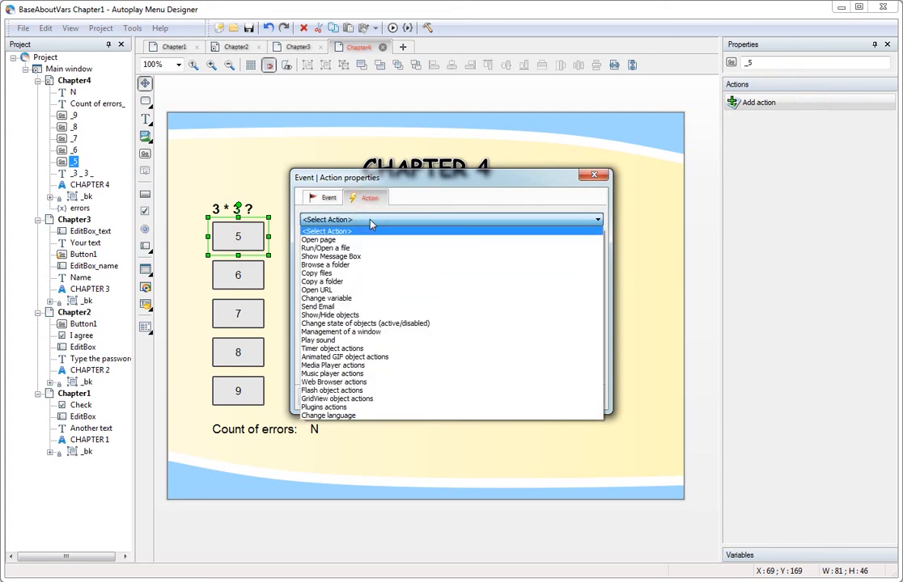
pyautogui.click(352, 301)
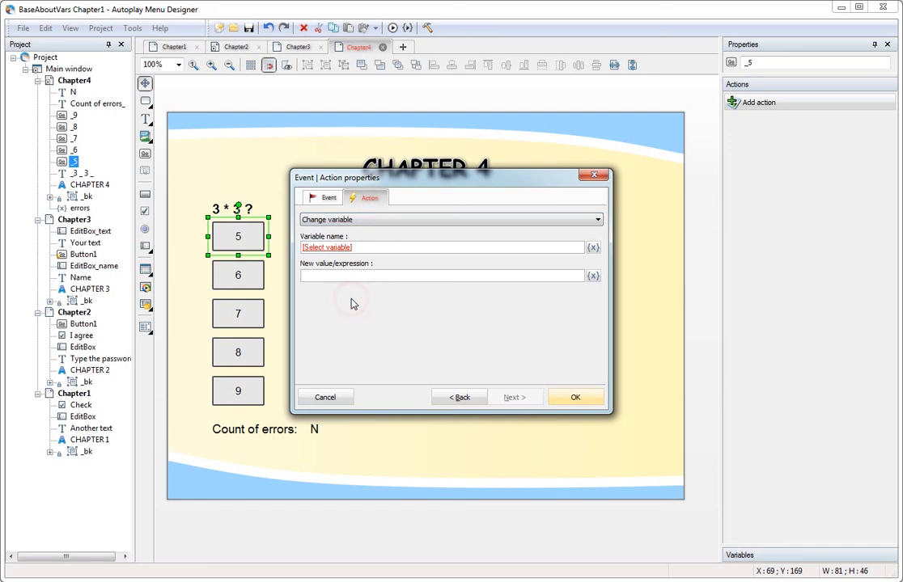
pyautogui.click(595, 249)
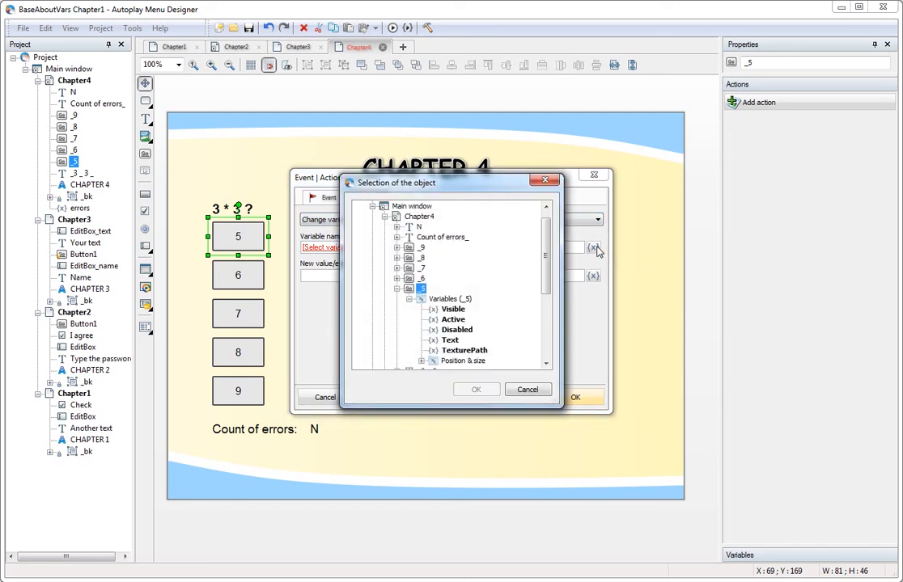
pyautogui.scroll(-1, 501, 262)
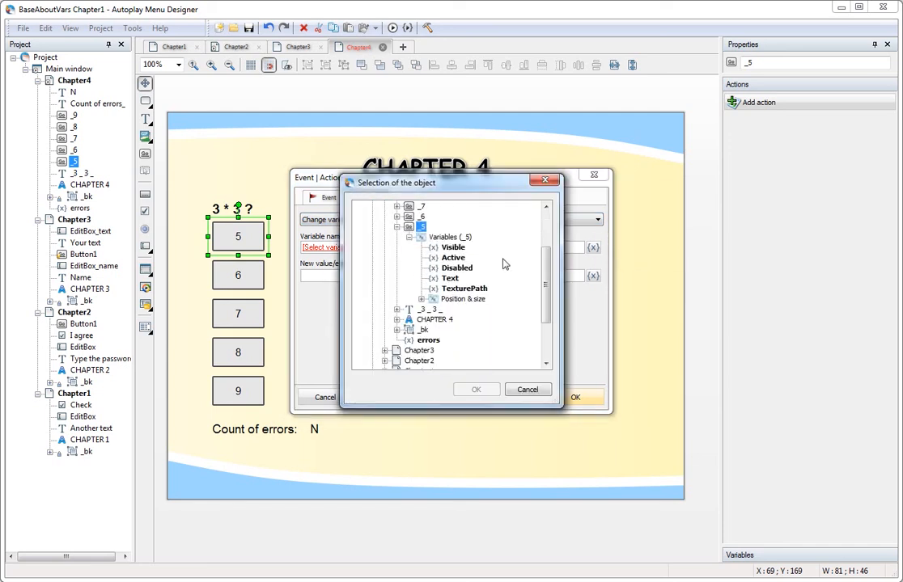
pyautogui.click(427, 341)
pyautogui.click(481, 389)
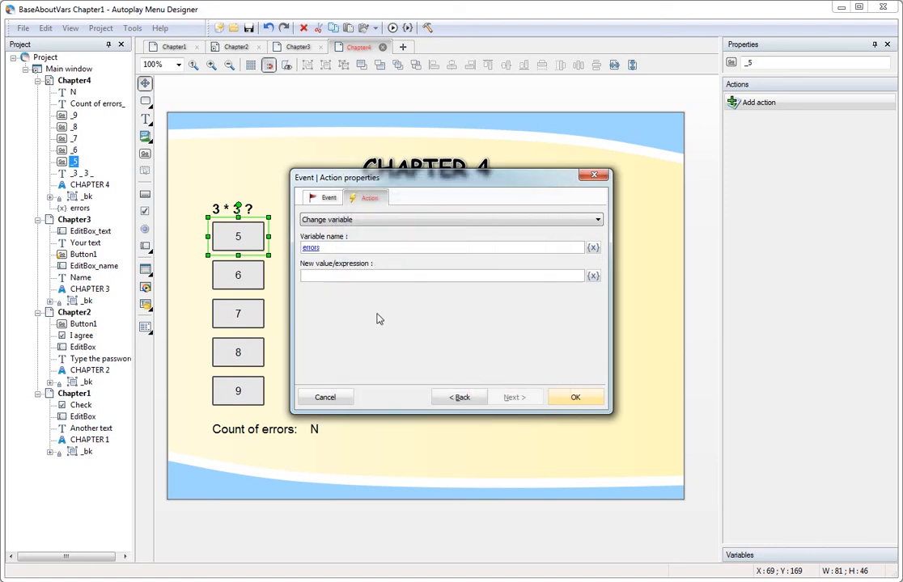
# Set the new value to errors + 1 and save the action.
pyautogui.click(372, 275)
pyautogui.click(593, 275)
pyautogui.scroll(-1, 435, 267)
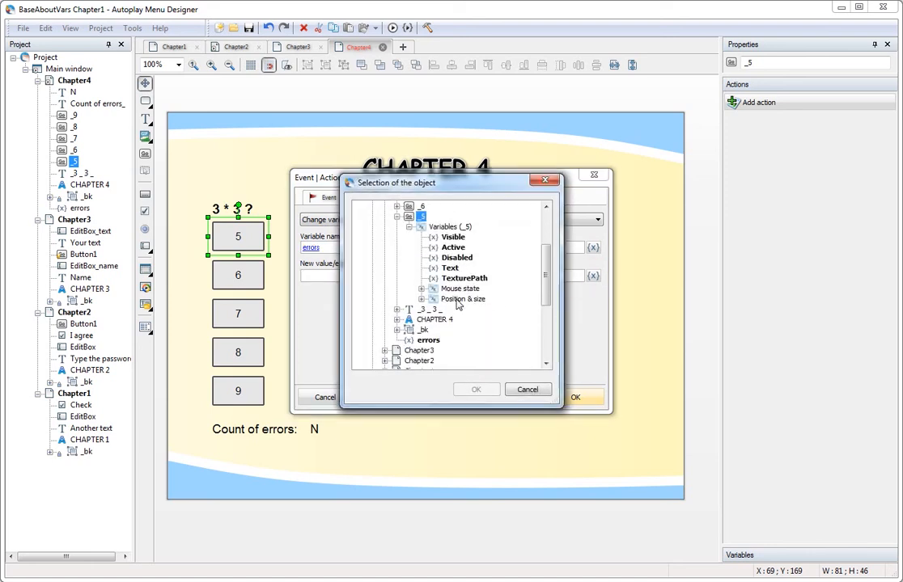
pyautogui.click(429, 340)
pyautogui.click(476, 389)
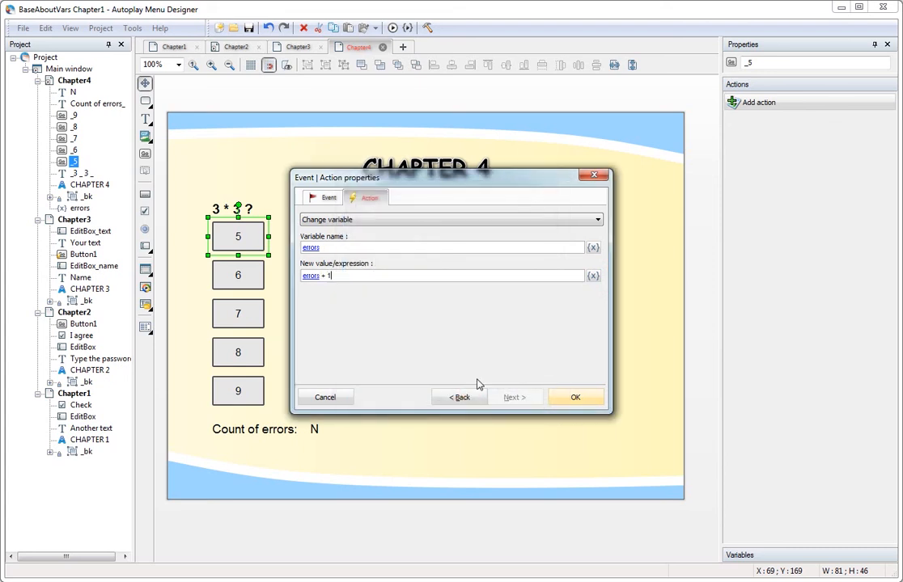
pyautogui.click(575, 398)
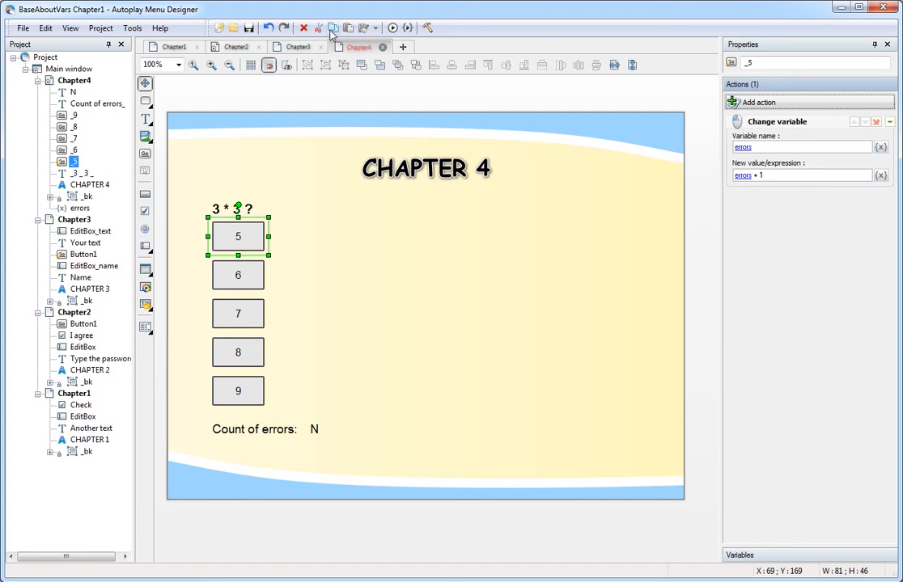
# Paste the errors + 1 Change variable action onto answers 6, 7 and 8.
pyautogui.click(245, 277)
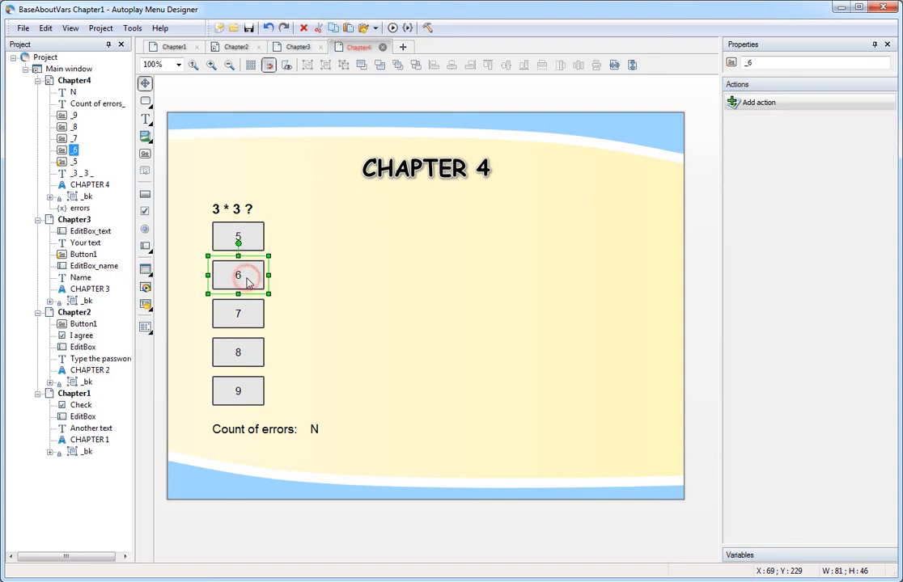
pyautogui.click(376, 29)
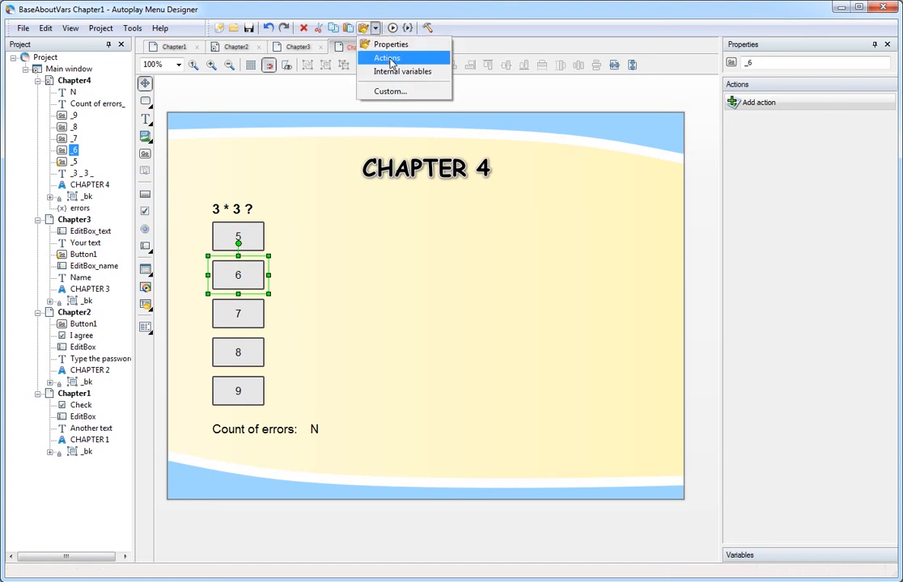
pyautogui.click(387, 58)
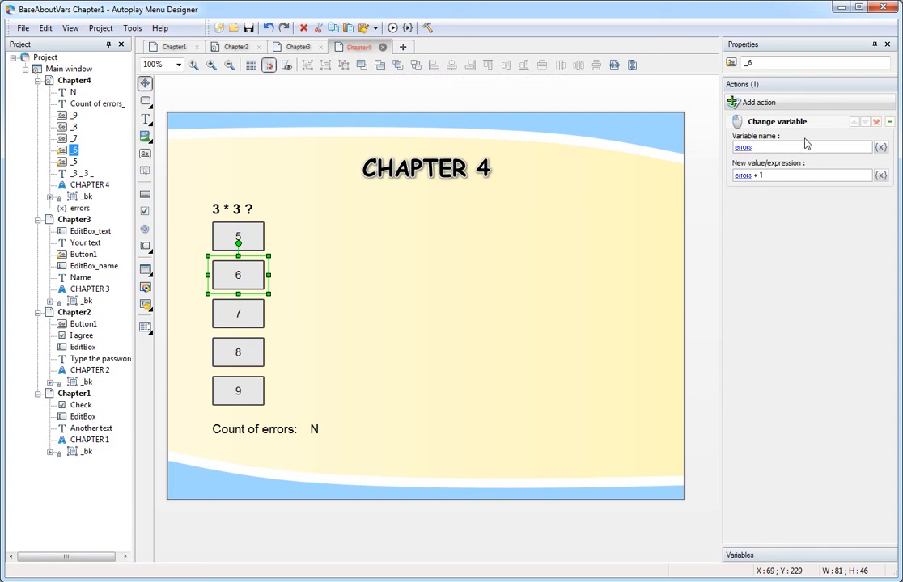
pyautogui.click(243, 312)
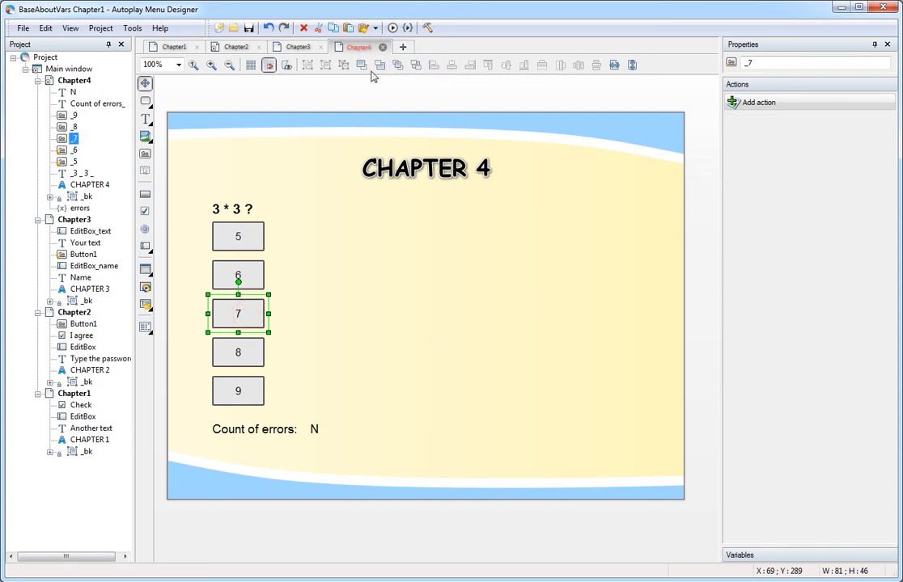
pyautogui.click(376, 28)
pyautogui.click(388, 58)
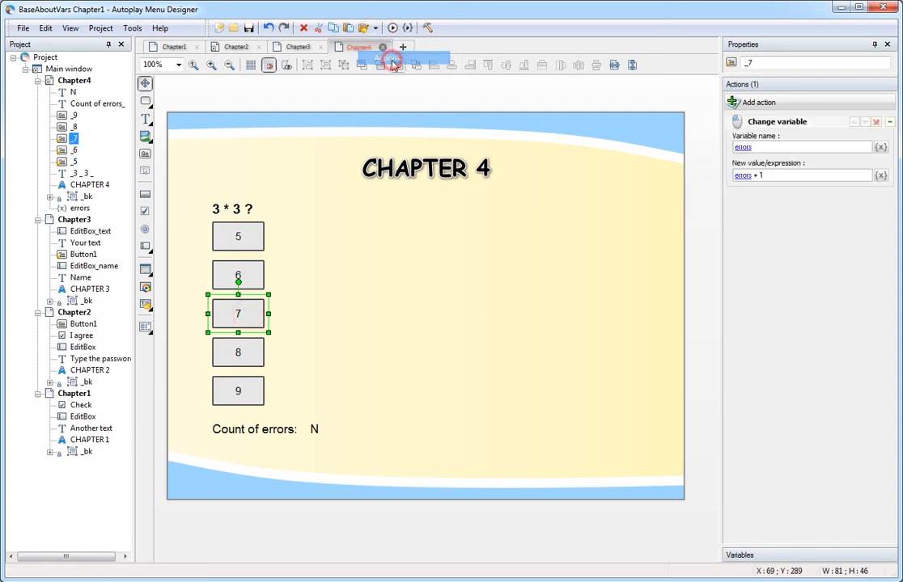
pyautogui.click(234, 352)
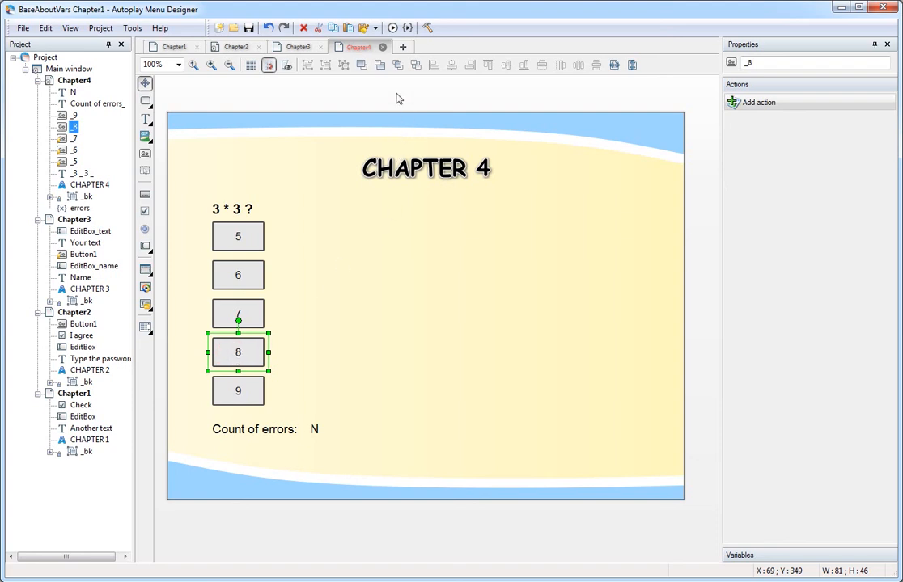
pyautogui.click(376, 29)
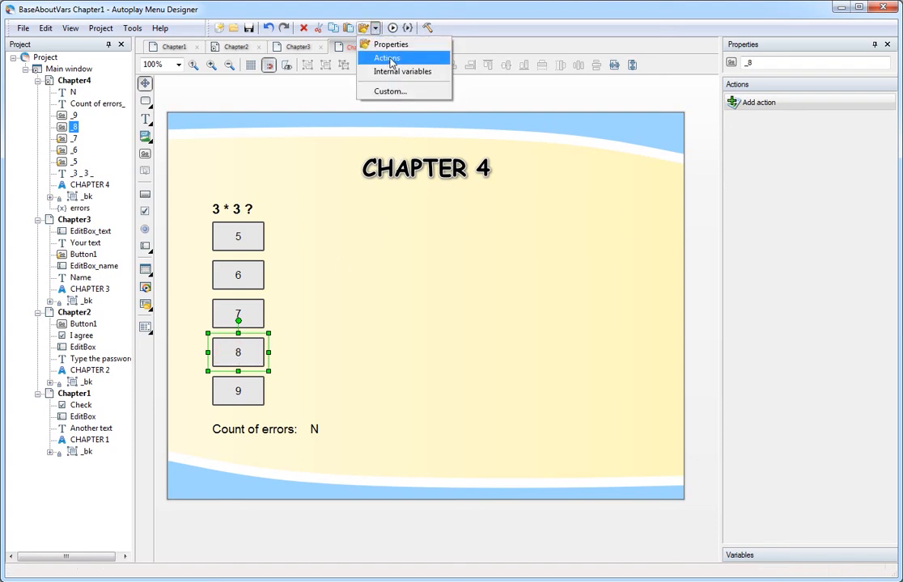
pyautogui.click(389, 59)
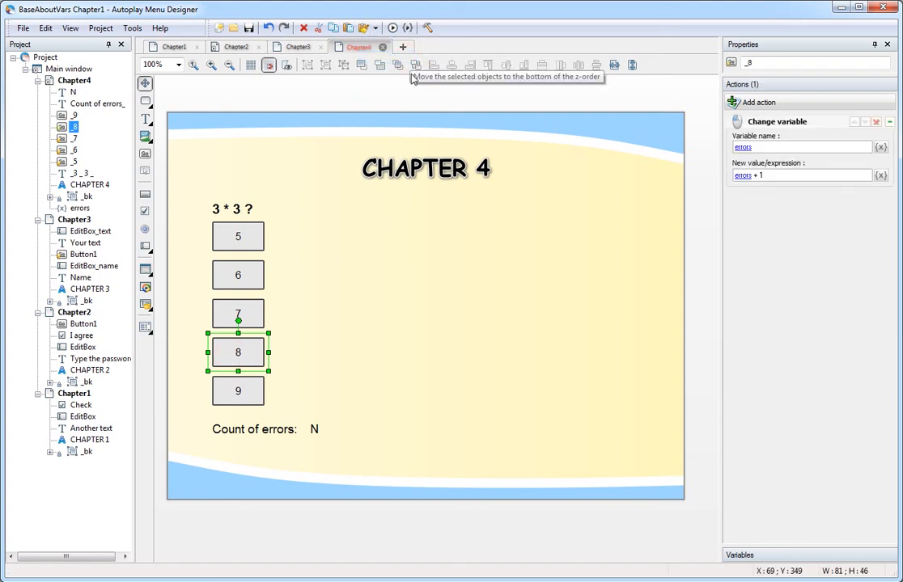
pyautogui.click(250, 397)
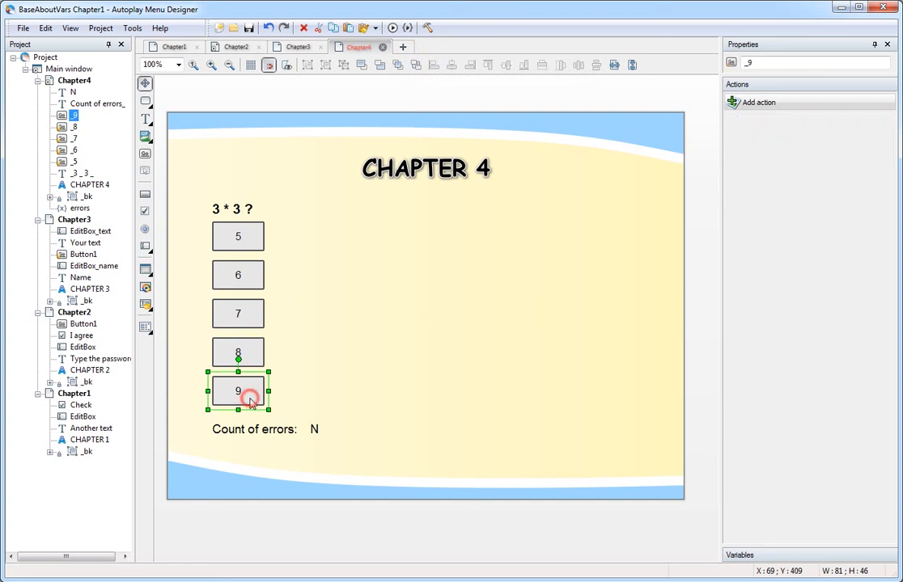
# Add a Show Message Box action to answer 9.
pyautogui.click(807, 104)
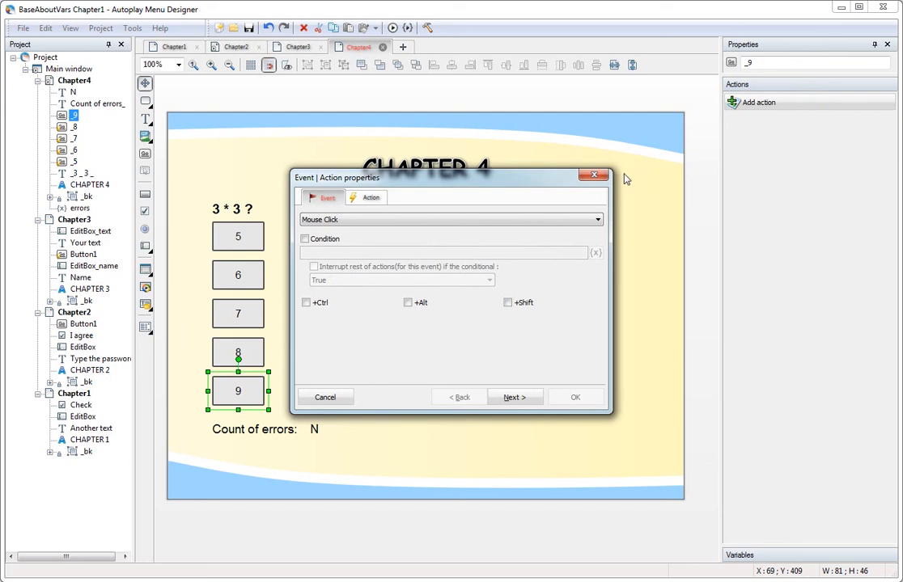
pyautogui.click(370, 198)
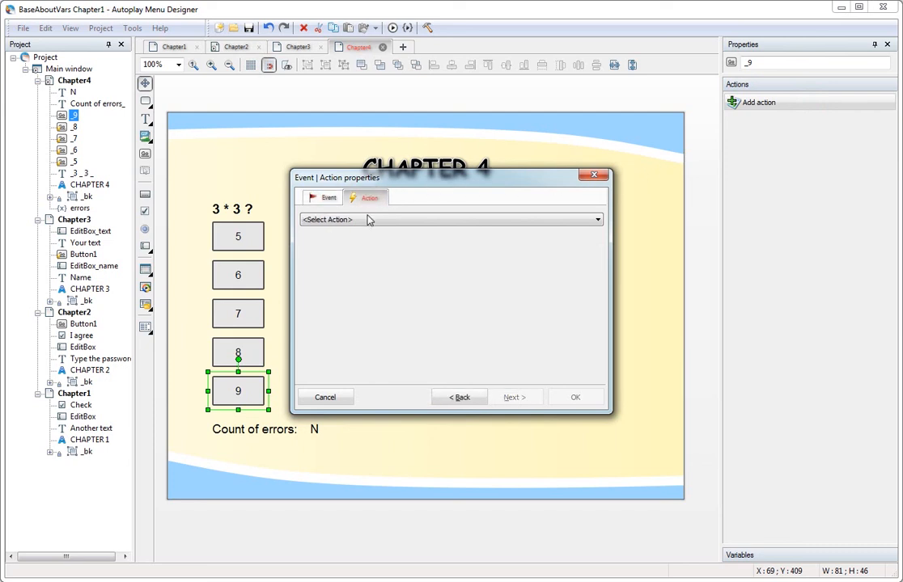
pyautogui.click(368, 220)
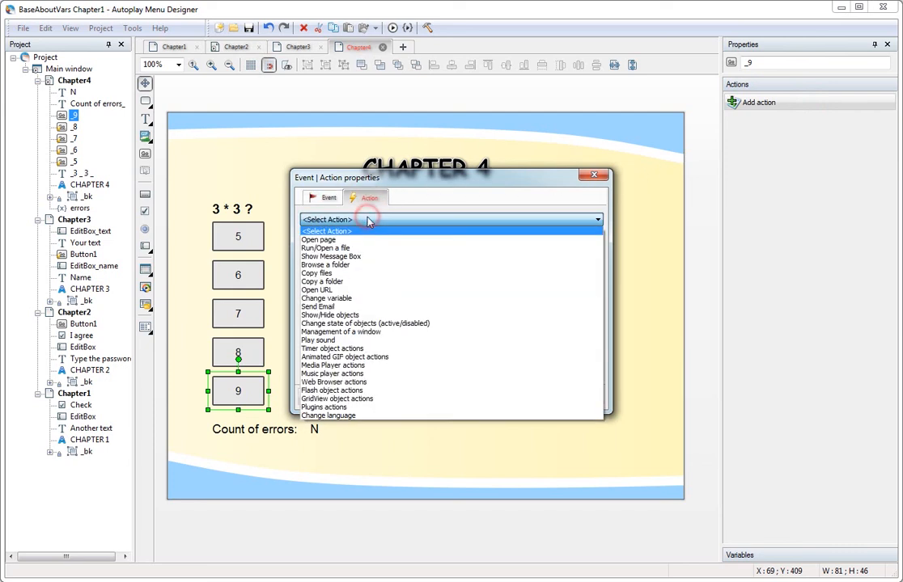
pyautogui.click(359, 256)
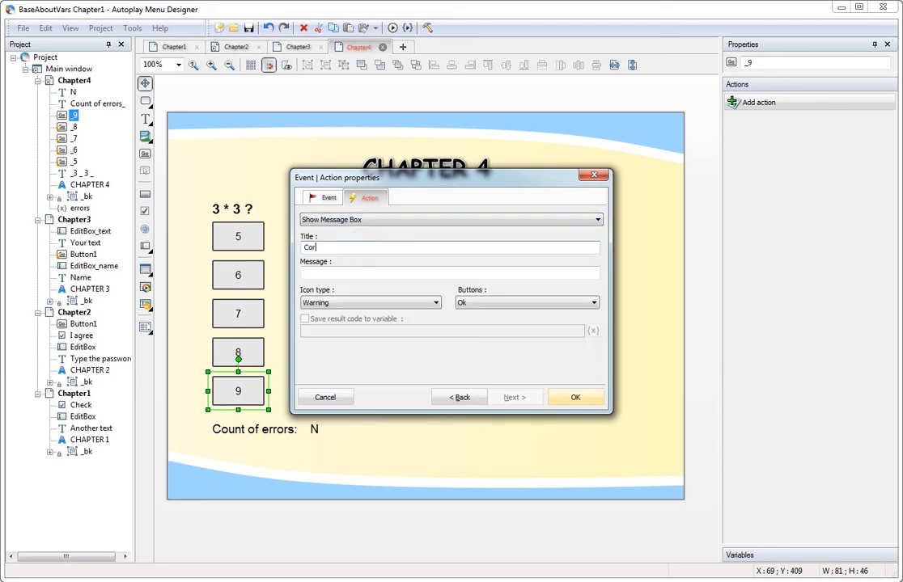
# Enter the 'It's correct. You made %errors% mistake(s)' message, choose the Confirmation icon, and save.
pyautogui.click(402, 268)
pyautogui.write("It's correct. You made %errors% mistake(s)")
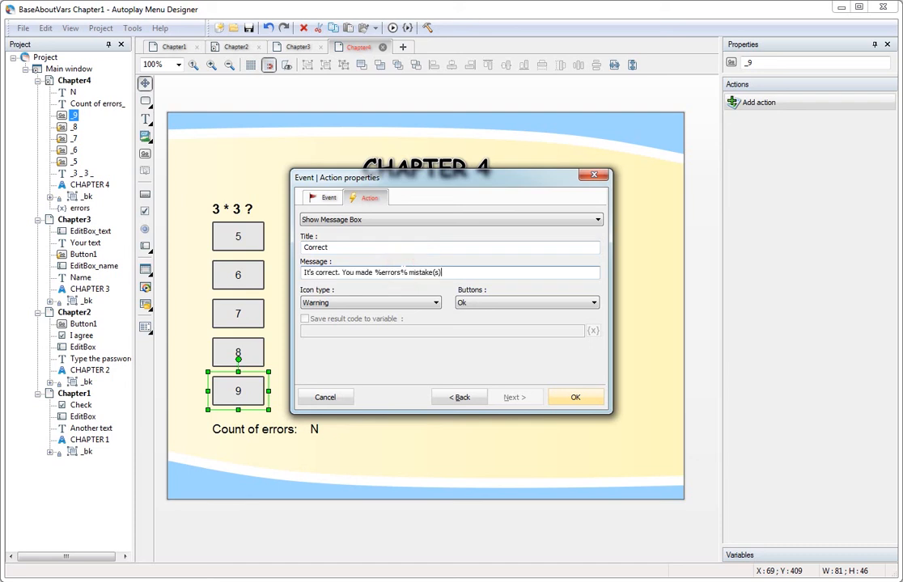
pyautogui.doubleClick(390, 273)
pyautogui.click(432, 302)
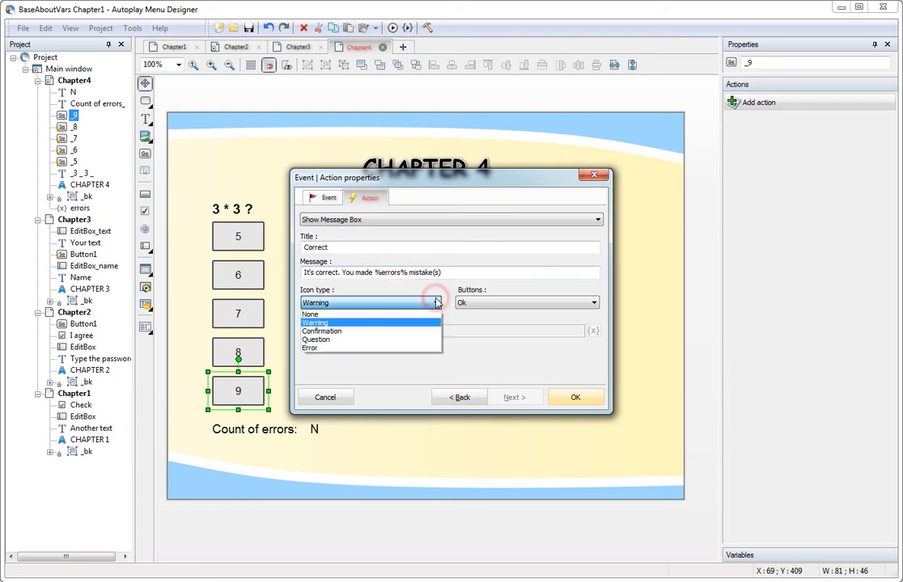
pyautogui.click(384, 332)
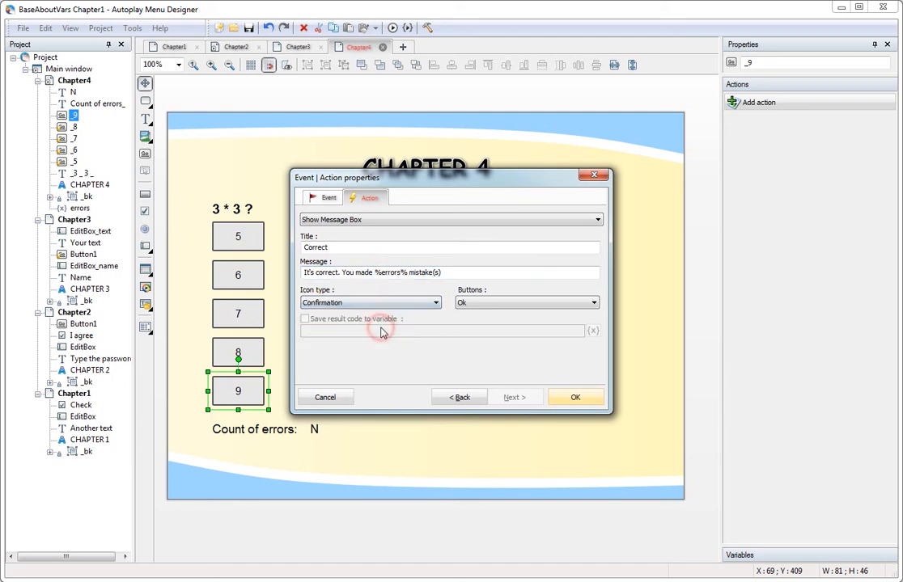
pyautogui.click(575, 397)
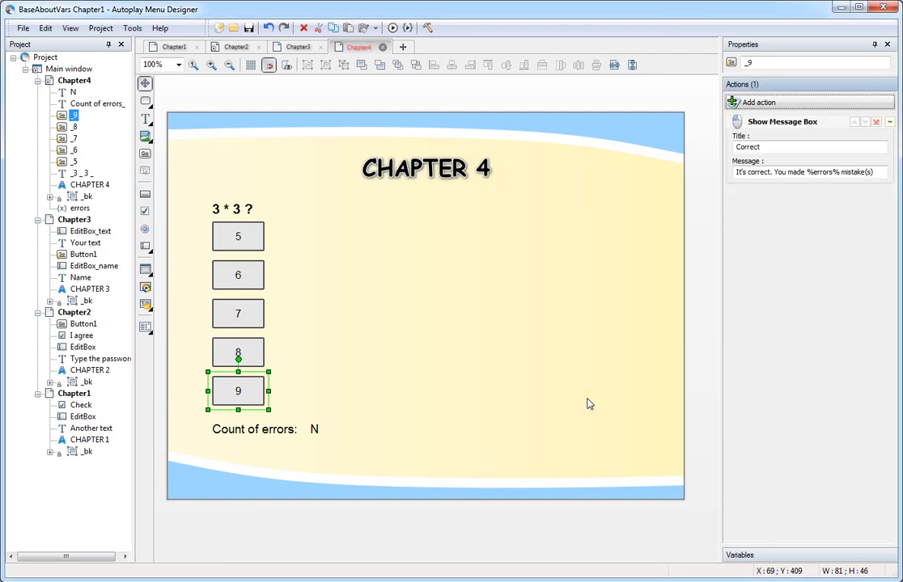
pyautogui.click(407, 27)
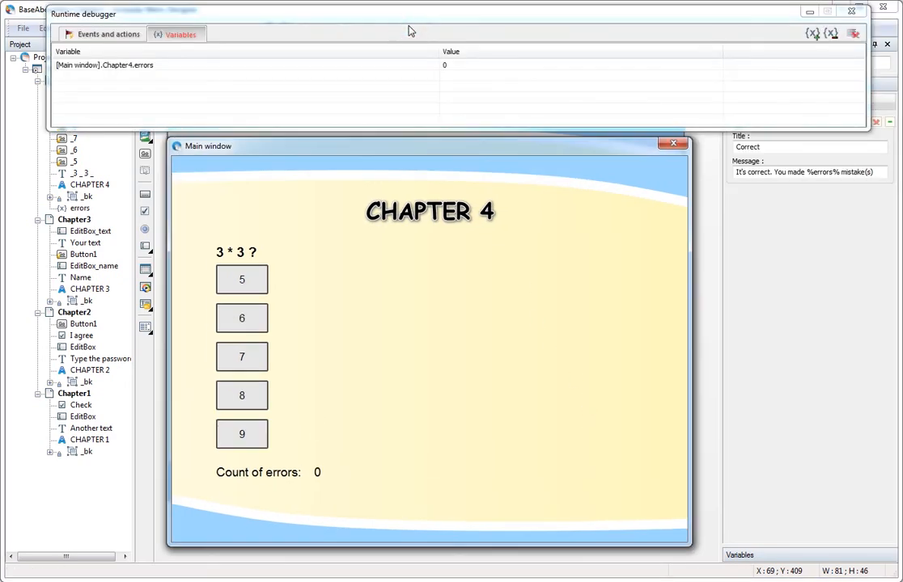
pyautogui.click(254, 316)
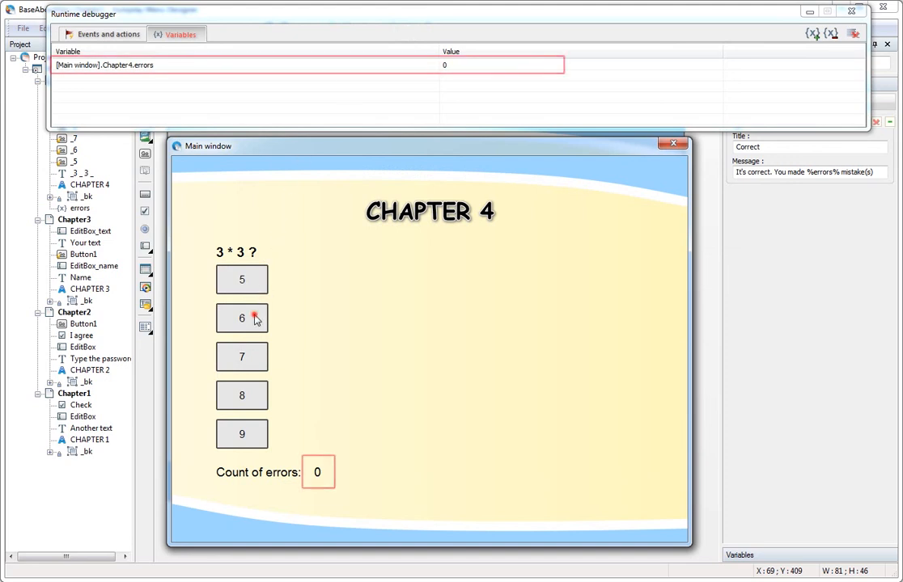
pyautogui.click(240, 395)
pyautogui.click(240, 356)
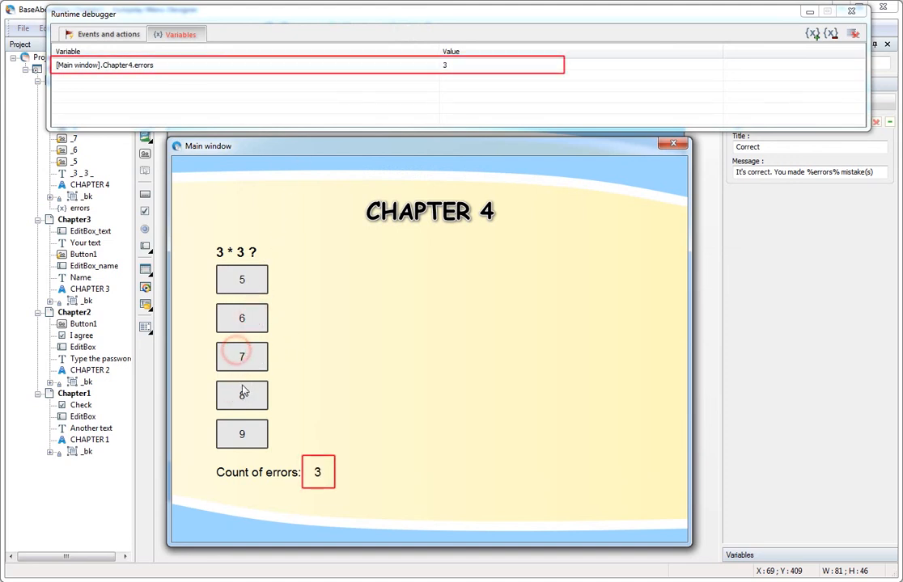
pyautogui.click(241, 435)
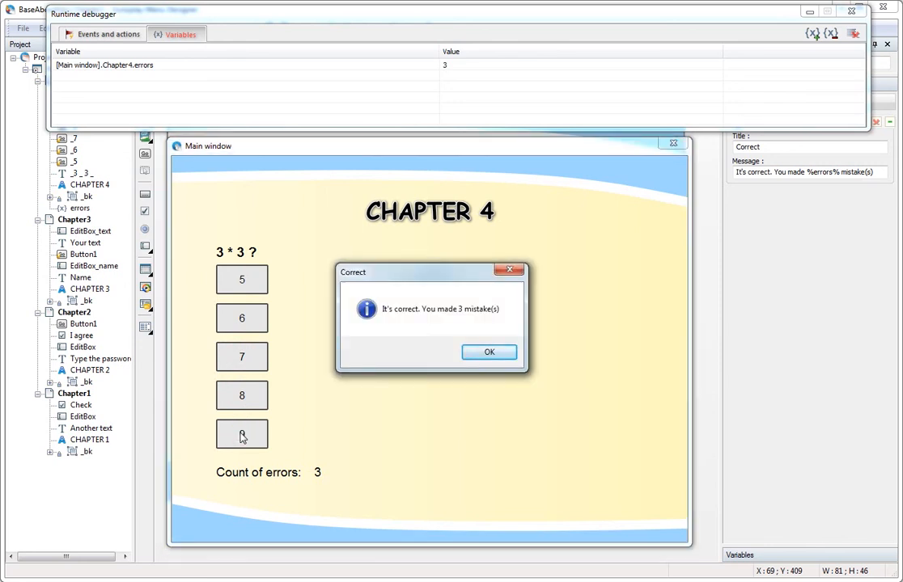
pyautogui.click(507, 356)
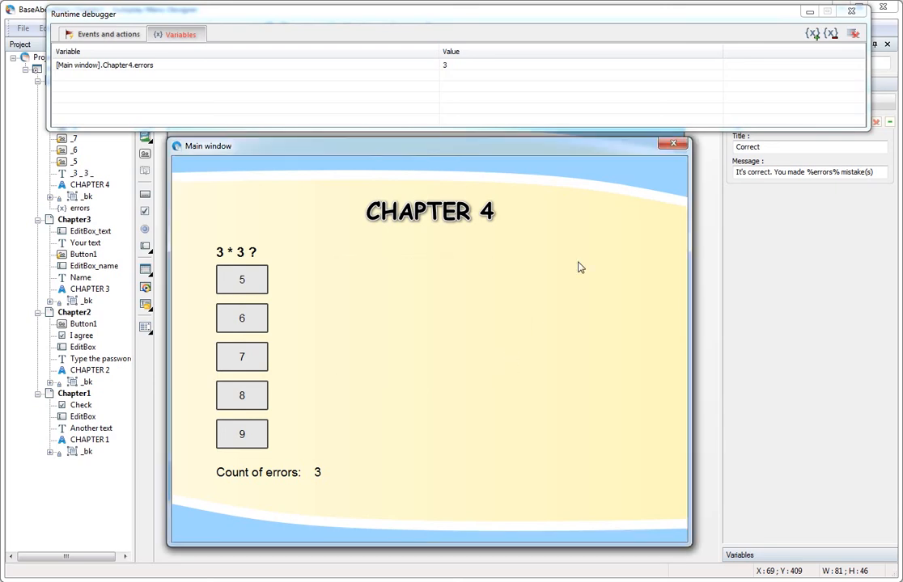
pyautogui.click(674, 146)
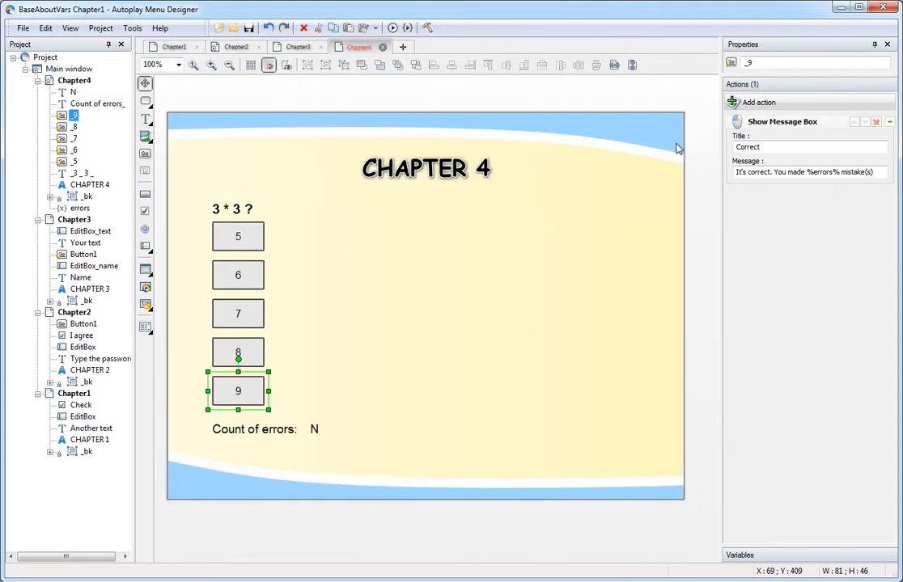
pyautogui.click(80, 208)
# Mark errors as Stored, then rerun the quiz: answers 5, 6, 7, then 9 report 3 mistakes.
pyautogui.click(825, 114)
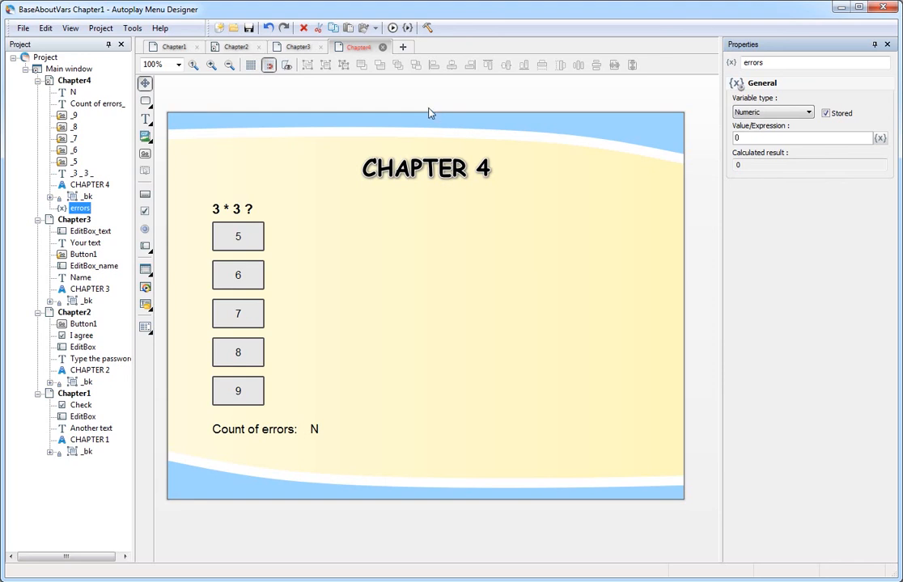
pyautogui.click(406, 28)
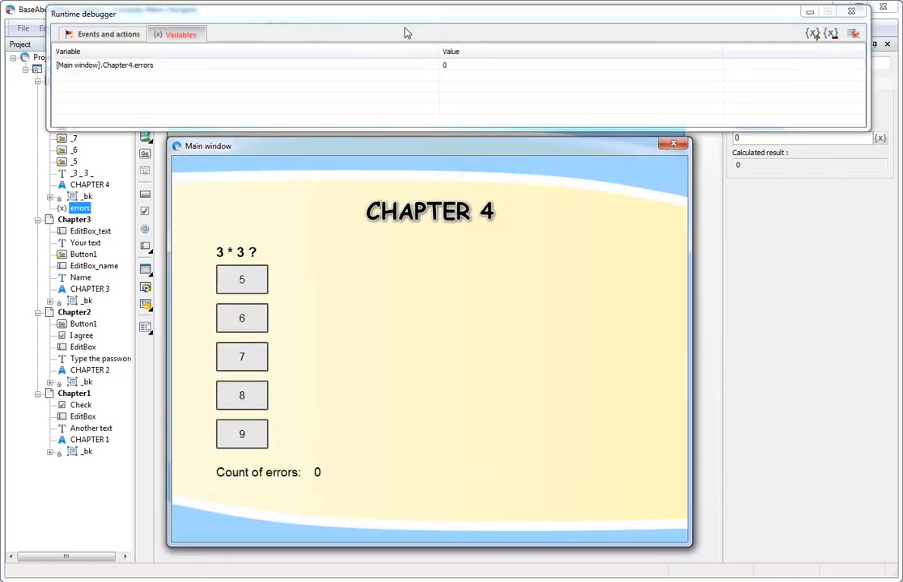
pyautogui.click(242, 280)
pyautogui.click(242, 318)
pyautogui.click(242, 354)
pyautogui.click(242, 432)
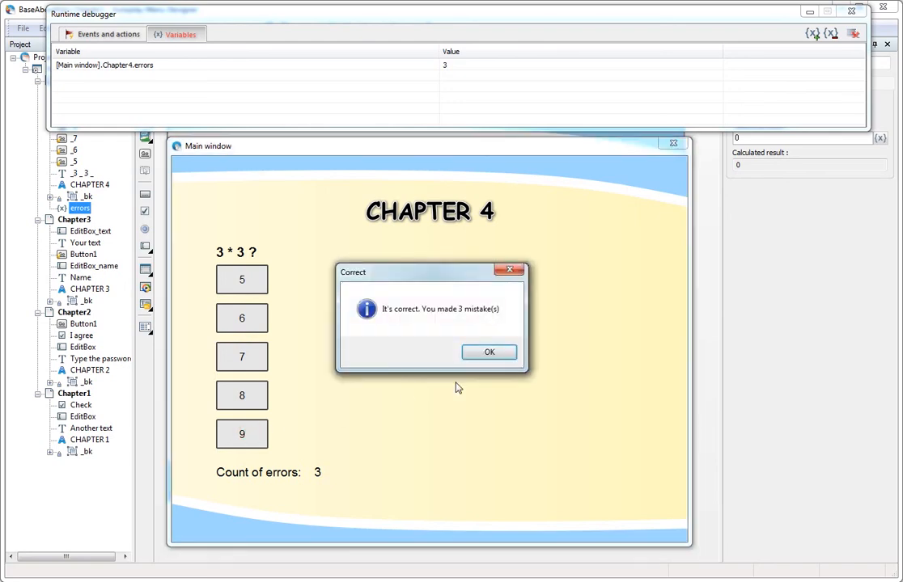